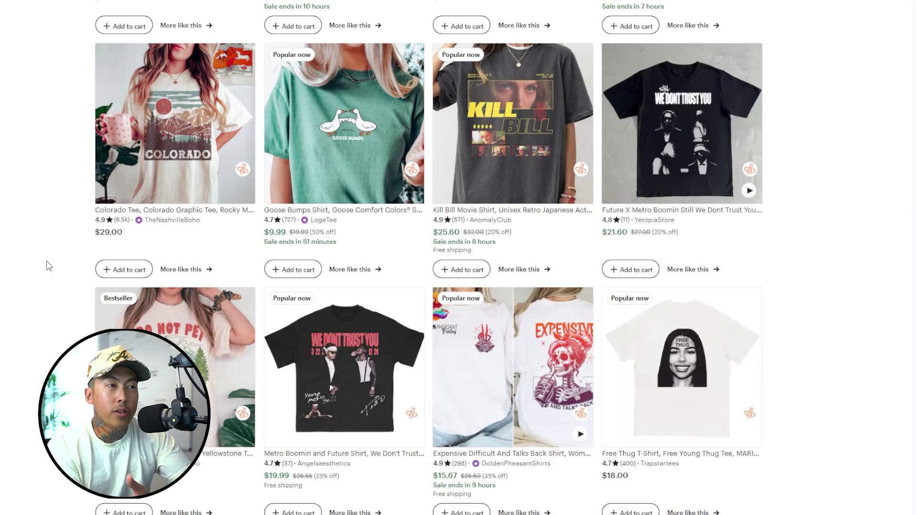
- Look through Etsy's graphic shirt listings for popular and bestselling designs
{"action": "scroll", "coordinate": [82, 210], "scroll_direction": "down", "scroll_amount": 9}
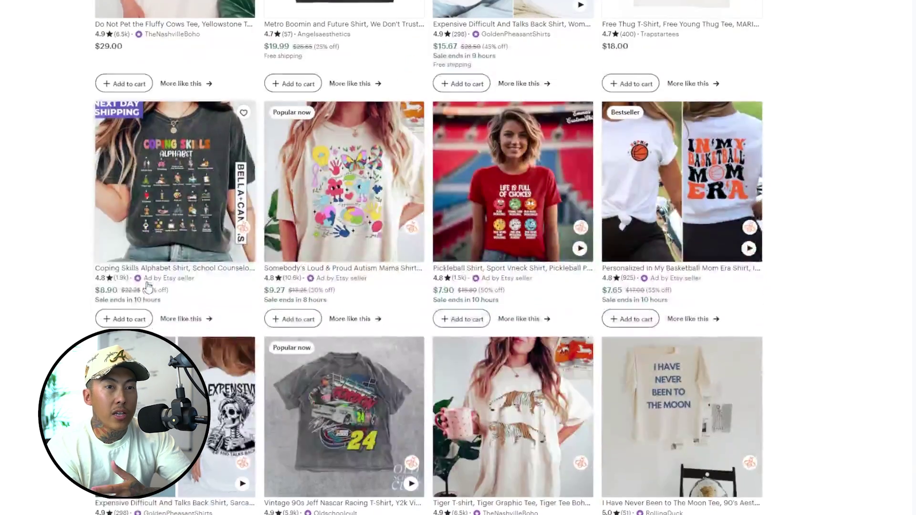
{"action": "scroll", "coordinate": [147, 285], "scroll_direction": "down", "scroll_amount": 5}
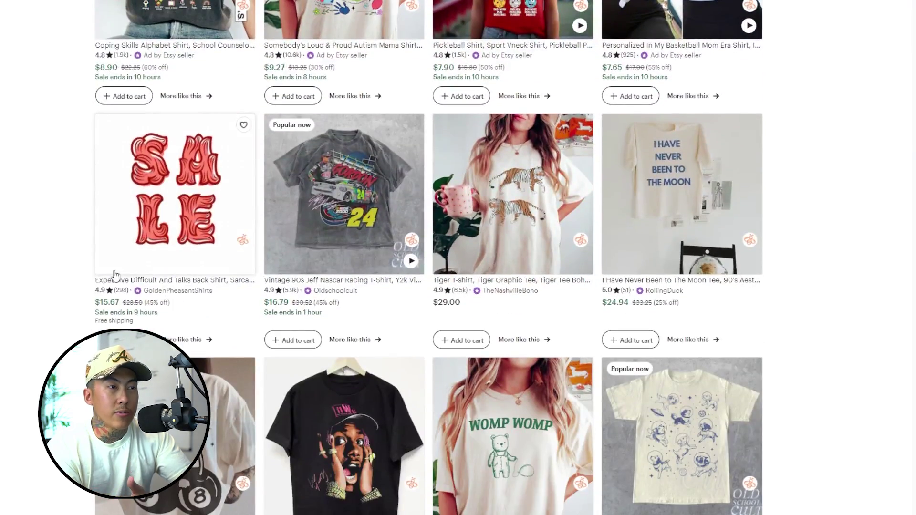
{"action": "scroll", "coordinate": [94, 275], "scroll_direction": "down", "scroll_amount": 3}
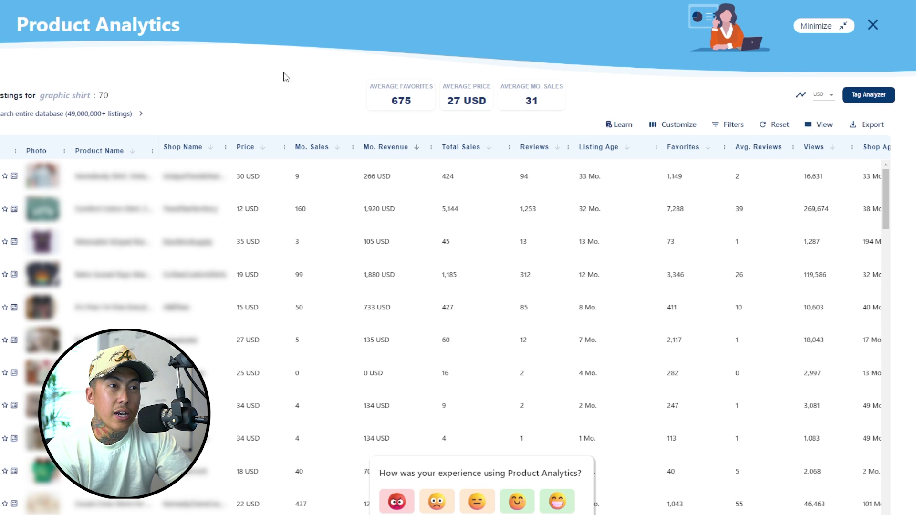
- Sort the Product Analytics listings for "graphic shirt" by monthly revenue, highest first, and examine the top earners
{"action": "scroll", "coordinate": [589, 278], "scroll_direction": "down", "scroll_amount": 4}
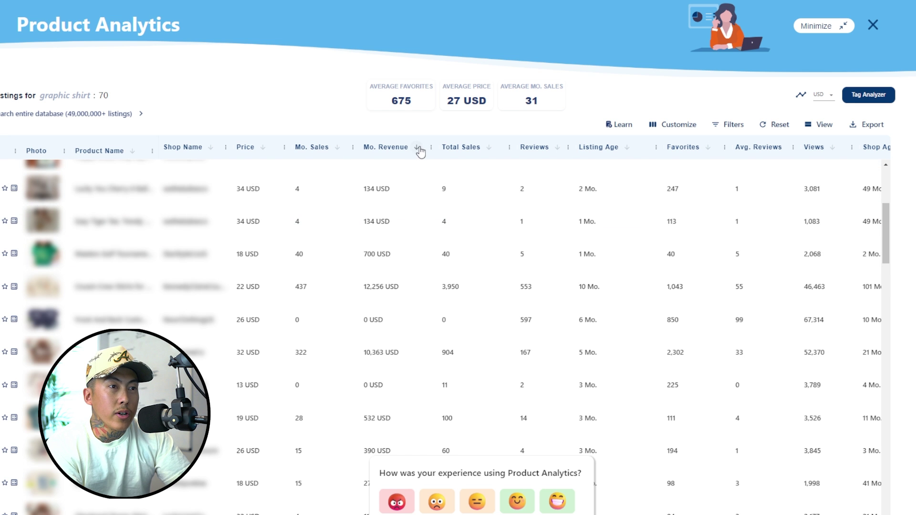
{"action": "left_click", "coordinate": [418, 148]}
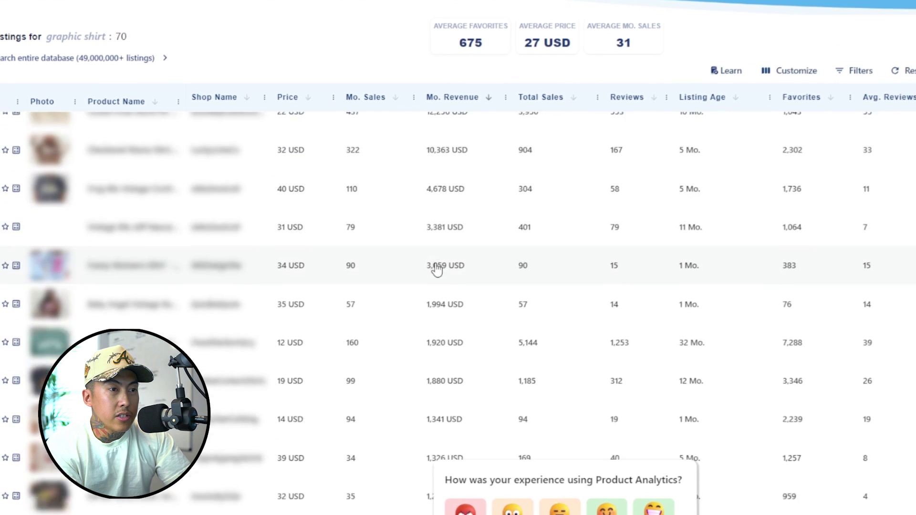
{"action": "scroll", "coordinate": [437, 270], "scroll_direction": "up", "scroll_amount": 1}
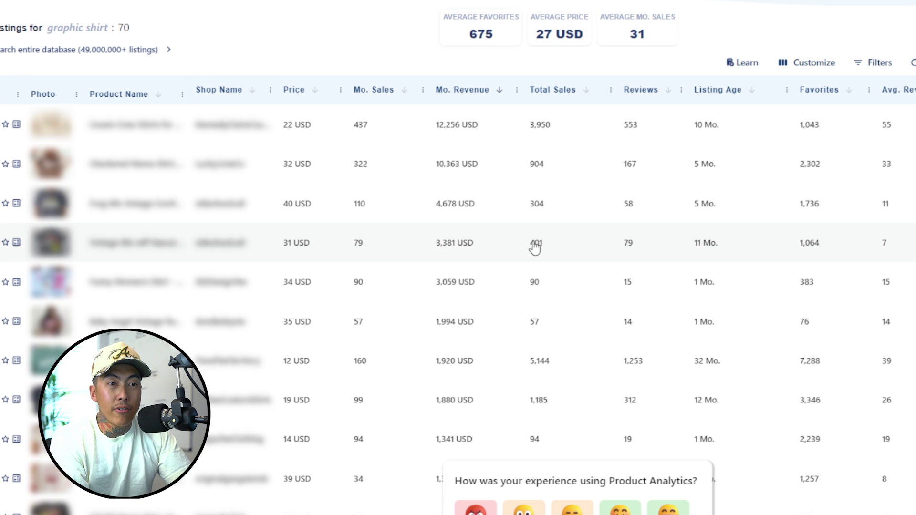
{"action": "left_click", "coordinate": [467, 206]}
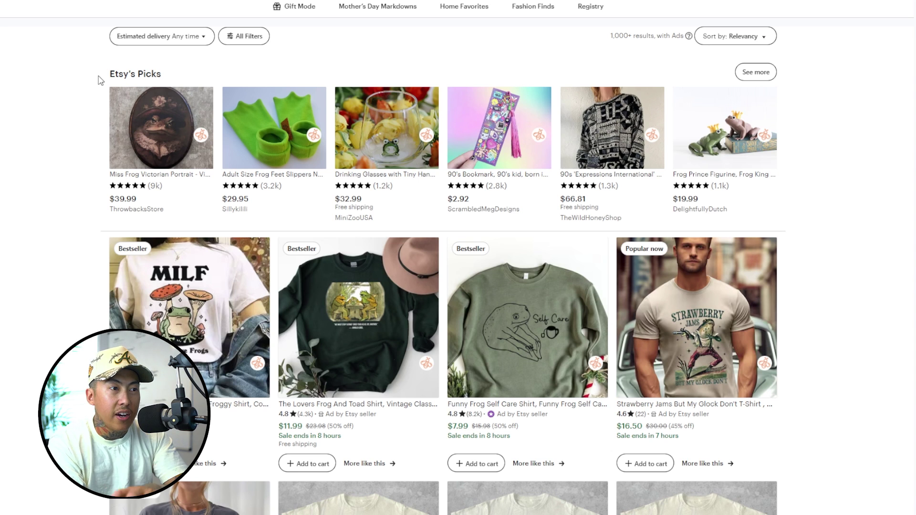
- Examine the frog shirt listings on Etsy, focusing on the Retro Frog Tshirt with the "Man I Love Frogs" design
{"action": "scroll", "coordinate": [74, 282], "scroll_direction": "down", "scroll_amount": 2}
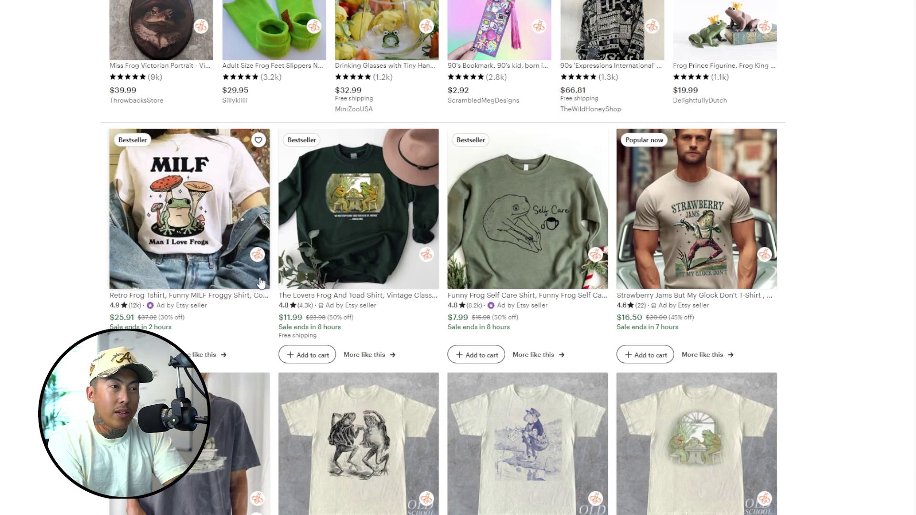
{"action": "left_click", "coordinate": [258, 260]}
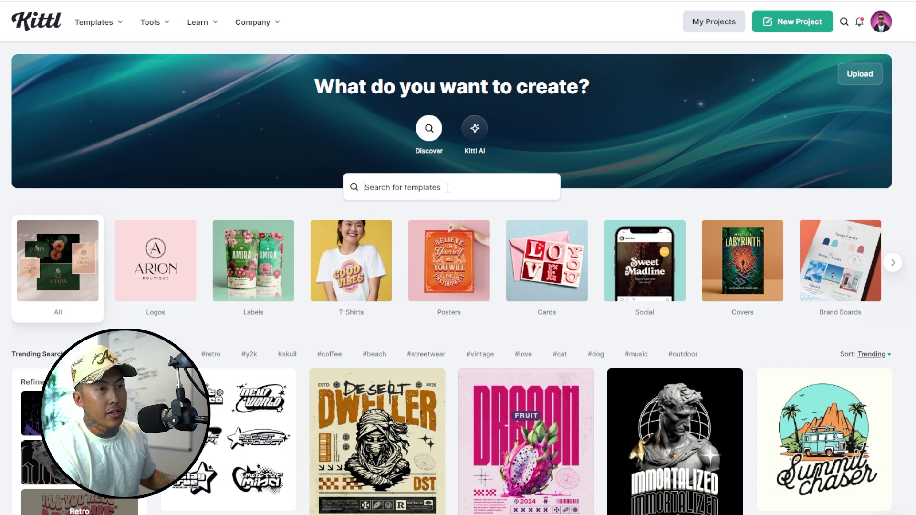
- Search Kittl's templates for "frog" and open the "Milf - Man I love Frogs" T-shirt template in a new tab
{"action": "type", "text": "frog"}
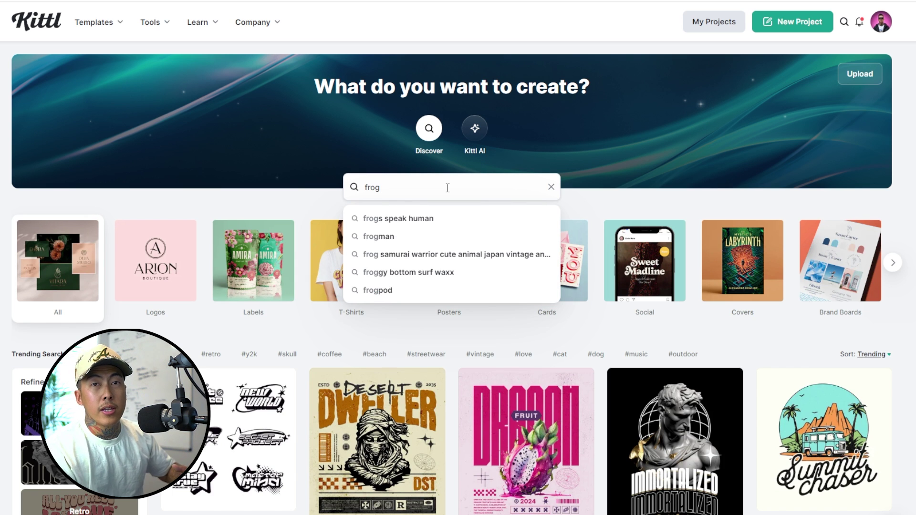
{"action": "key", "text": "Return"}
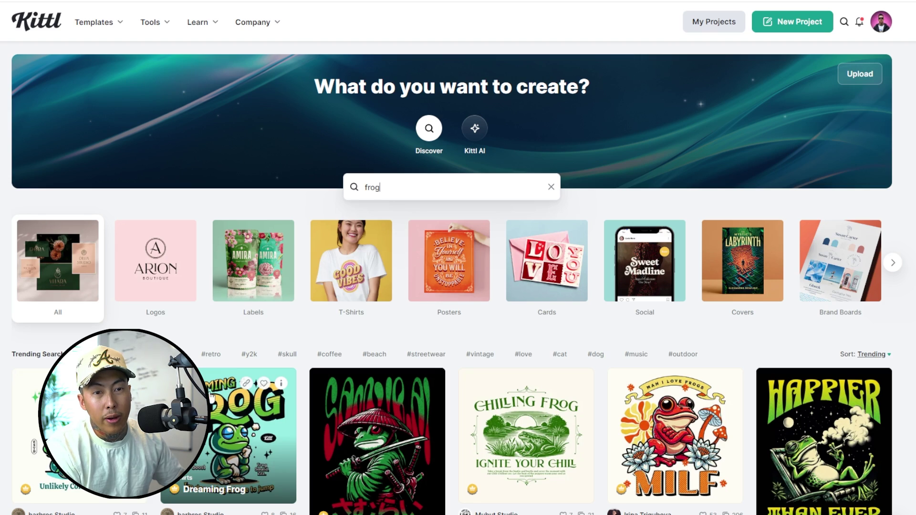
{"action": "scroll", "coordinate": [263, 340], "scroll_direction": "down", "scroll_amount": 5}
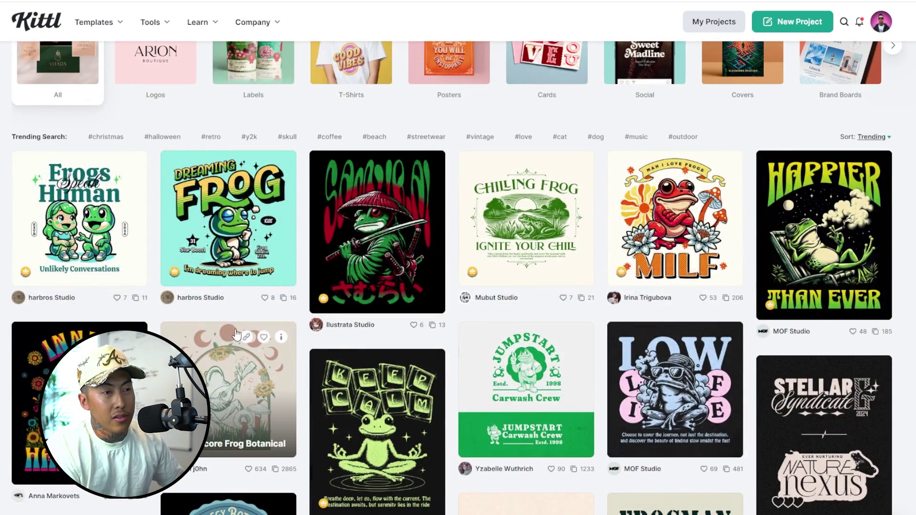
{"action": "right_click", "coordinate": [667, 234]}
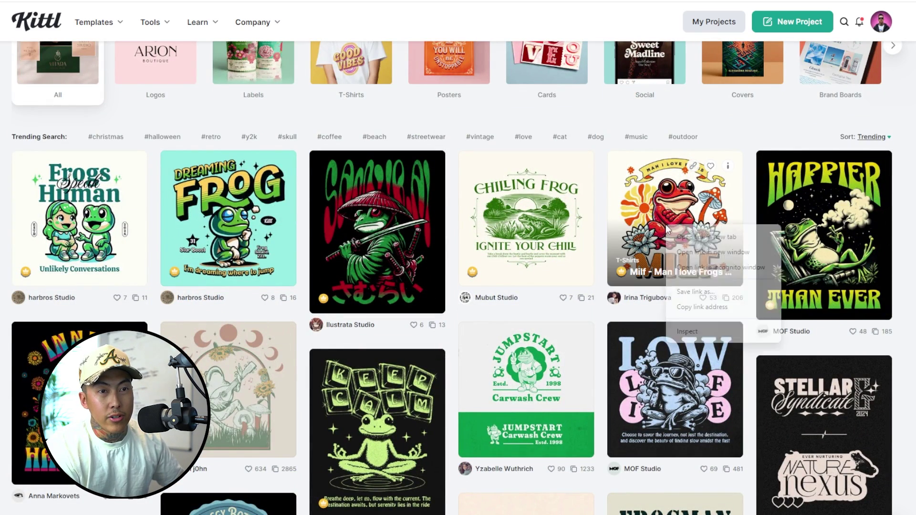
{"action": "left_click", "coordinate": [712, 238]}
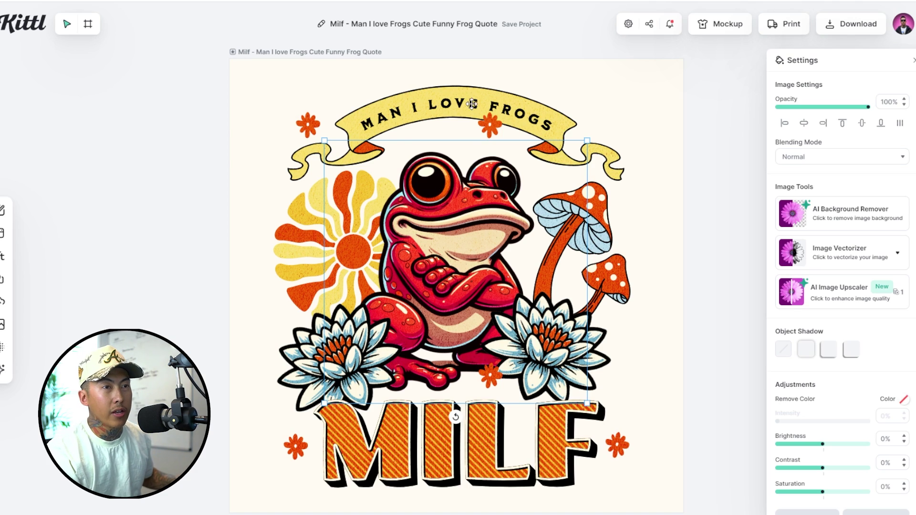
- Swap the banner and title, placing MAN I LOVE FROGS at the artboard's bottom and MILF above the frog
{"action": "left_click_drag", "start_coordinate": [472, 103], "coordinate": [473, 454]}
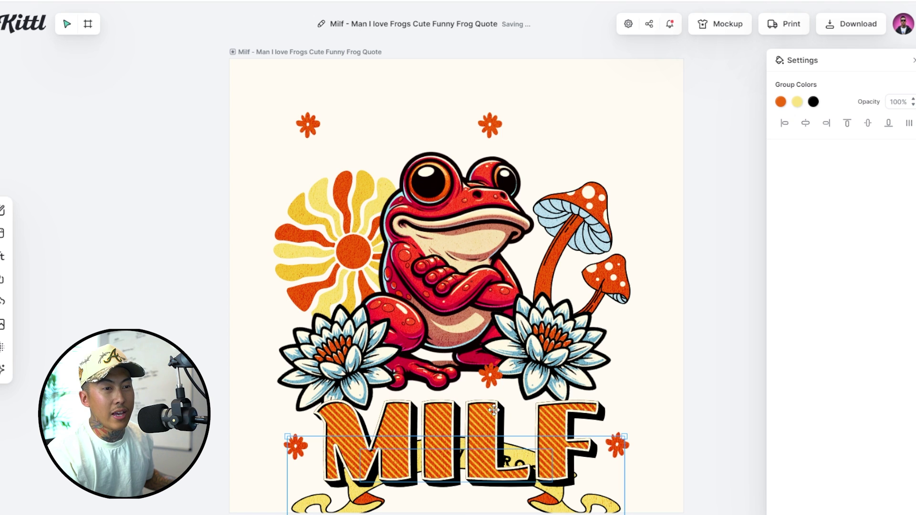
{"action": "left_click_drag", "start_coordinate": [493, 409], "coordinate": [494, 89]}
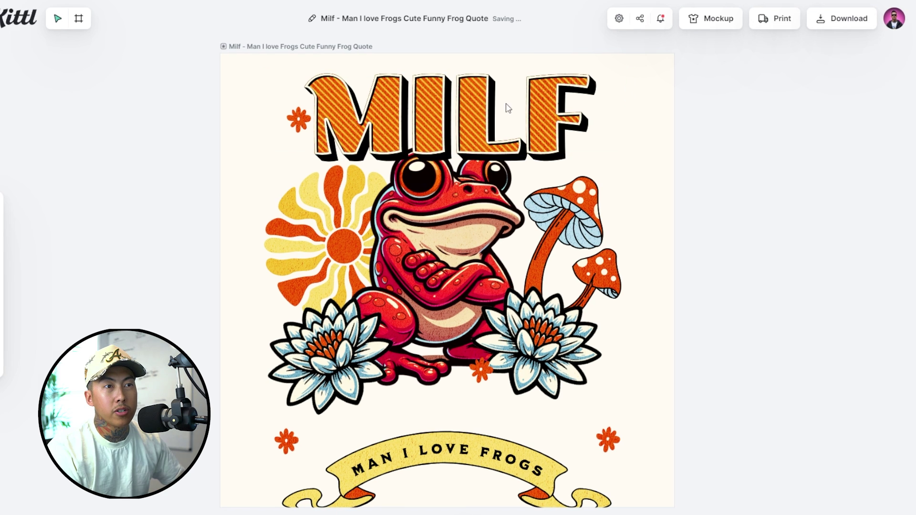
- Remove the shading effects from the MILF title, keeping its oblique-line decoration
{"action": "left_click", "coordinate": [516, 112]}
{"action": "left_click", "coordinate": [845, 56]}
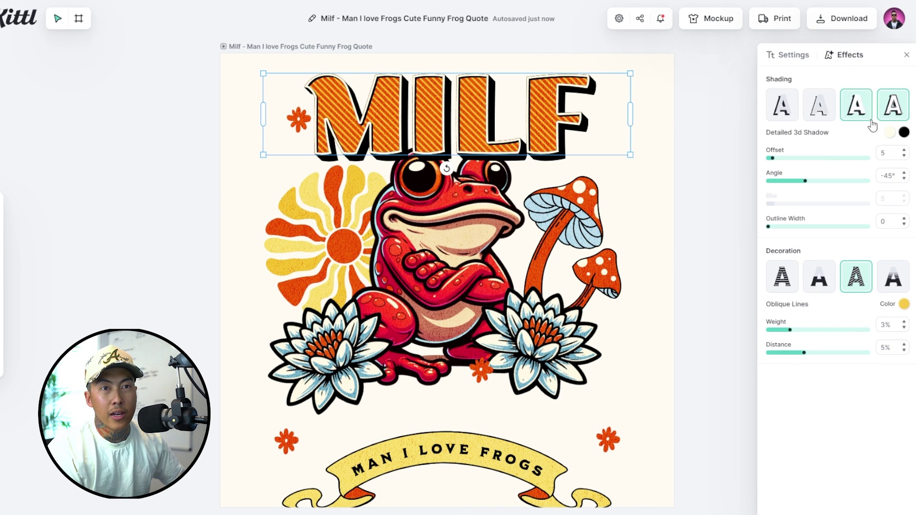
{"action": "left_click", "coordinate": [893, 106]}
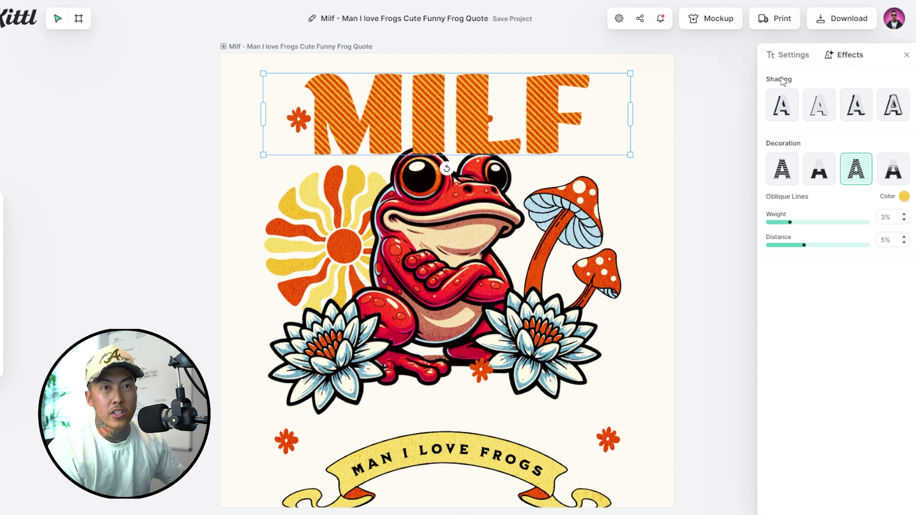
- Set the MILF title's decoration color to the orange document color f0690a, matching its fill
{"action": "left_click", "coordinate": [795, 56]}
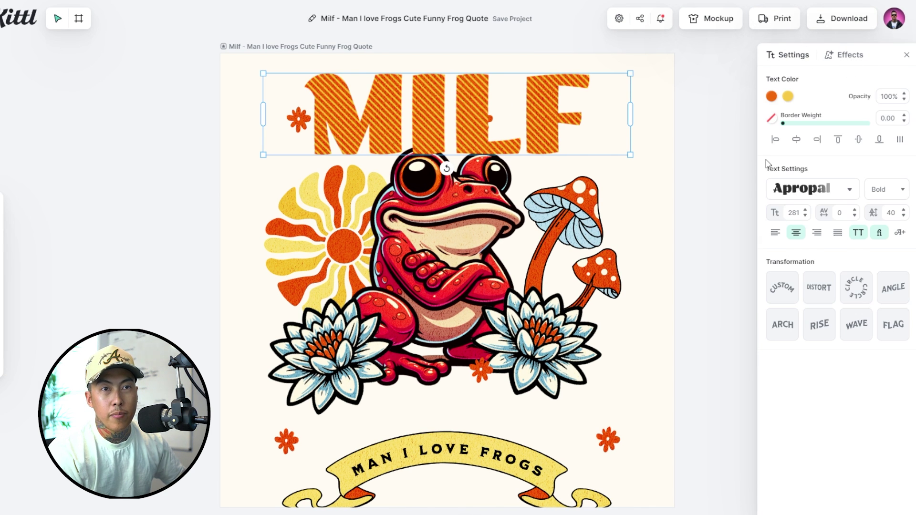
{"action": "left_click", "coordinate": [787, 97]}
{"action": "left_click_drag", "start_coordinate": [767, 130], "coordinate": [789, 218]}
{"action": "left_click", "coordinate": [722, 343]}
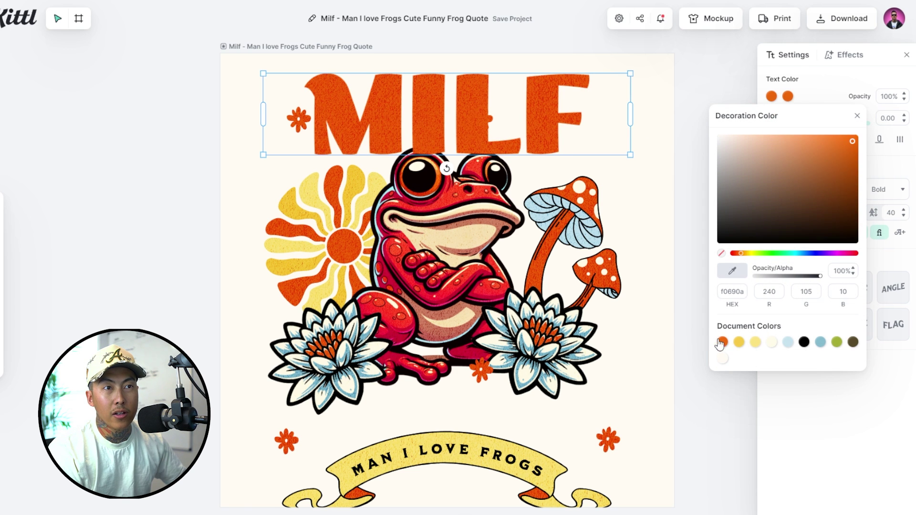
{"action": "left_click", "coordinate": [640, 153]}
- Recolor the MILF title solid black using the document colors
{"action": "left_click", "coordinate": [556, 98]}
{"action": "left_click", "coordinate": [772, 96]}
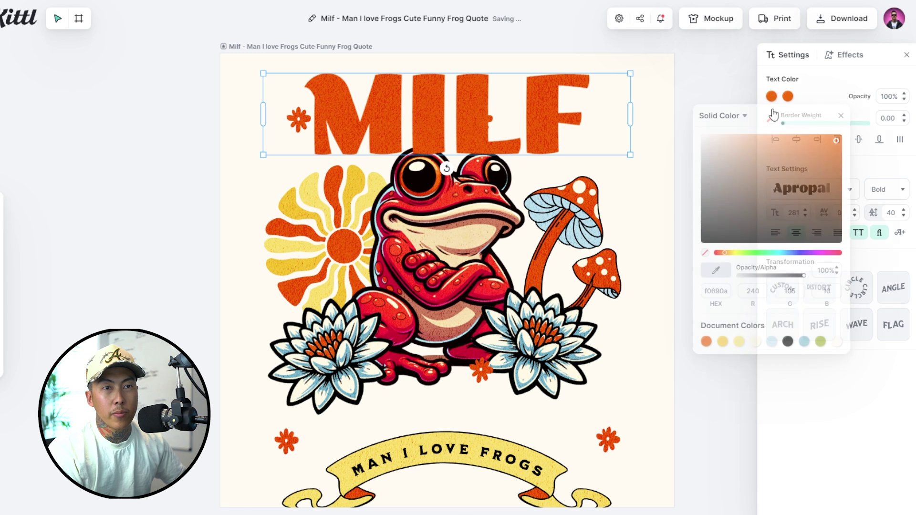
{"action": "left_click", "coordinate": [785, 342]}
- Send the MILF title to the back, behind the frog, and enlarge it to span most of the artboard's width
{"action": "right_click", "coordinate": [479, 96]}
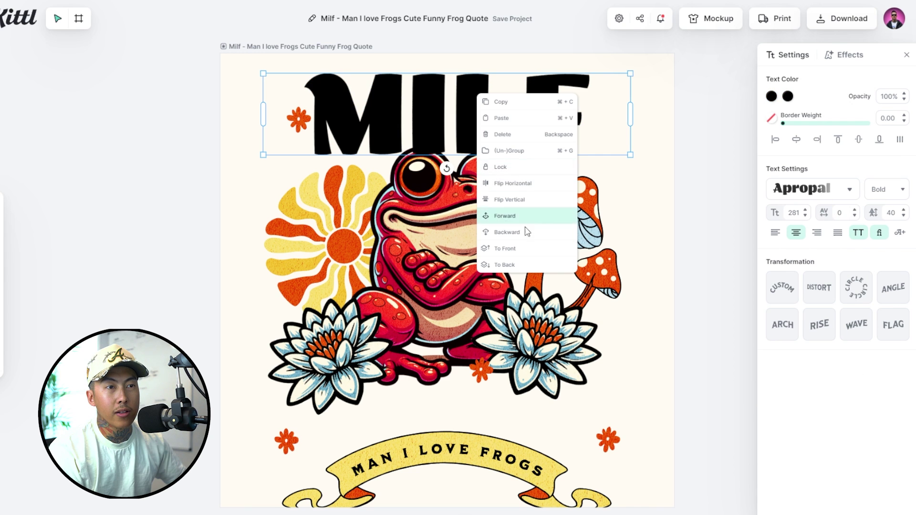
{"action": "left_click", "coordinate": [502, 263]}
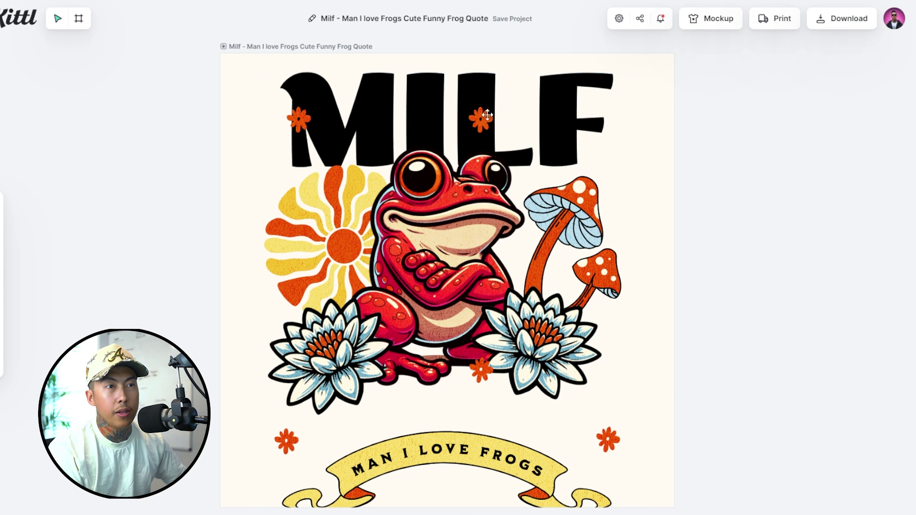
- Move the small orange flowers to the F's upper corner, the M's left edge and the outer sides of the two lotuses
{"action": "left_click", "coordinate": [477, 117]}
{"action": "left_click_drag", "start_coordinate": [444, 124], "coordinate": [624, 76]}
{"action": "right_click", "coordinate": [480, 113]}
{"action": "left_click", "coordinate": [467, 102]}
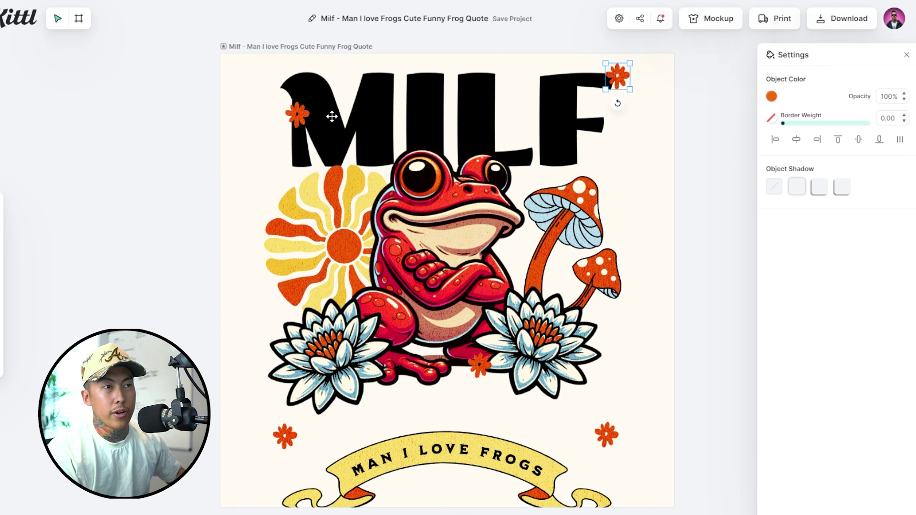
{"action": "left_click_drag", "start_coordinate": [291, 111], "coordinate": [277, 107]}
{"action": "left_click_drag", "start_coordinate": [606, 435], "coordinate": [603, 336]}
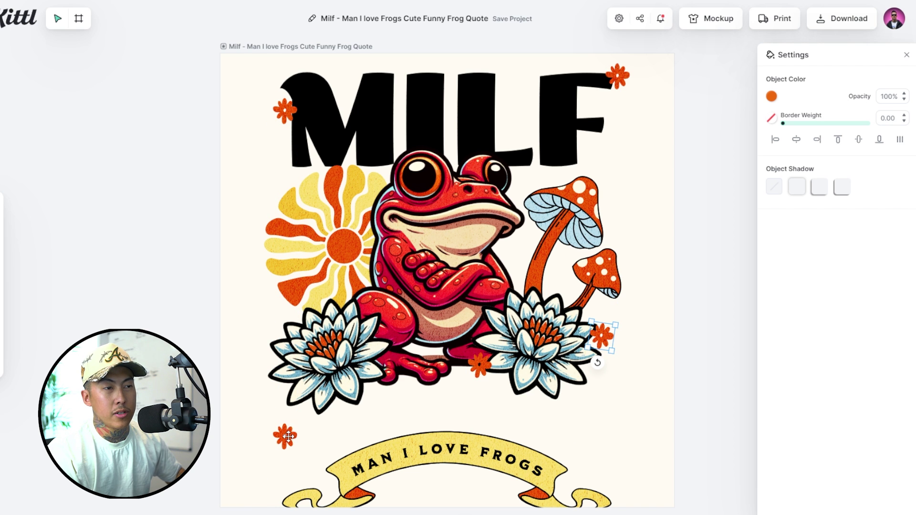
{"action": "left_click_drag", "start_coordinate": [289, 435], "coordinate": [269, 336]}
- Raise the MAN I LOVE FROGS banner to just below the lotuses, then ungroup it and delete its yellow ribbon
{"action": "left_click", "coordinate": [363, 458]}
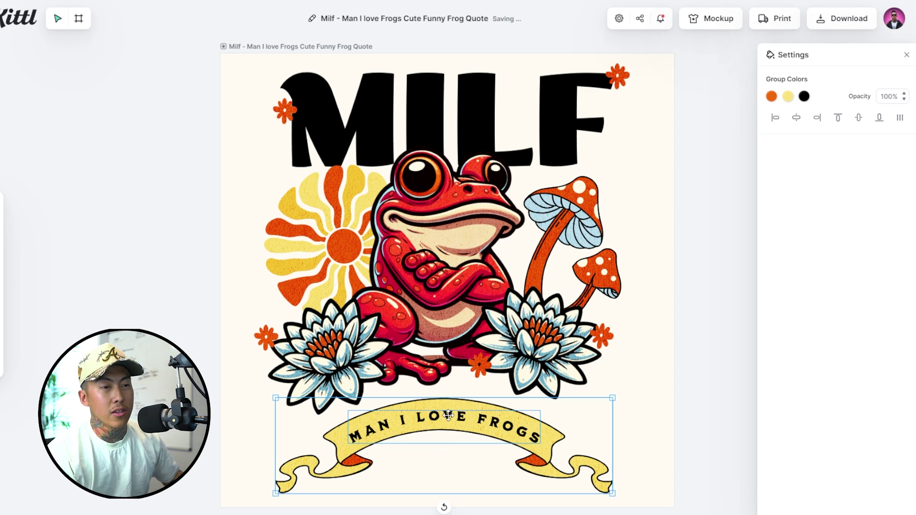
{"action": "right_click", "coordinate": [423, 399]}
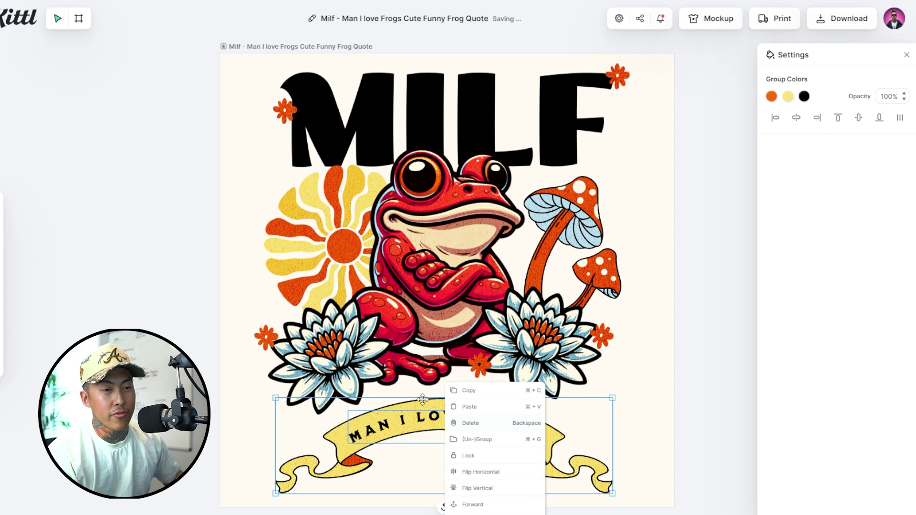
{"action": "left_click", "coordinate": [491, 439]}
{"action": "left_click", "coordinate": [552, 449]}
{"action": "key", "text": "Delete"}
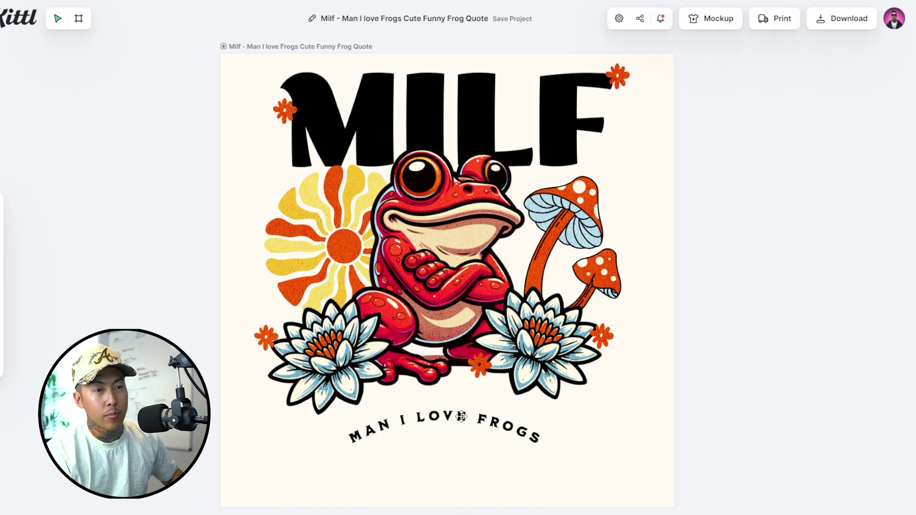
- Straighten the arched MAN I LOVE FROGS text, then enlarge it to size 49 and center it beneath the frog
{"action": "left_click", "coordinate": [465, 415]}
{"action": "left_click", "coordinate": [862, 302]}
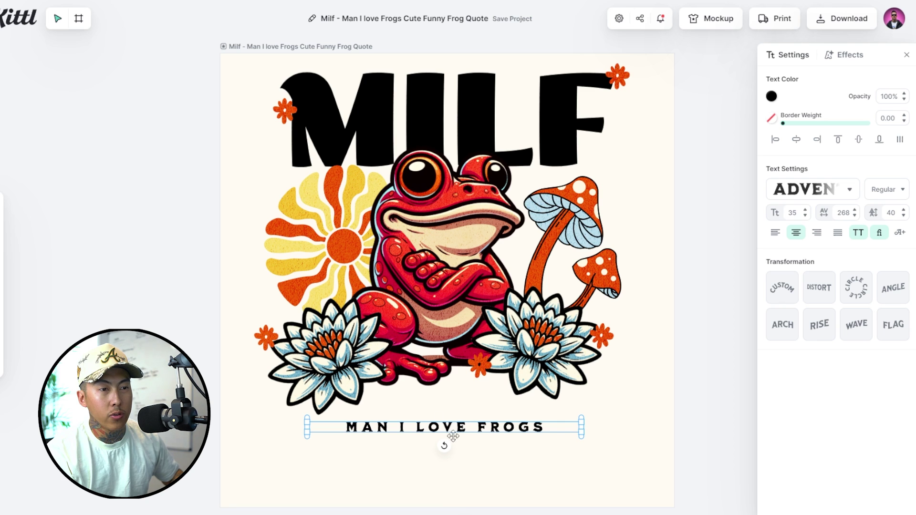
{"action": "left_click_drag", "start_coordinate": [308, 424], "coordinate": [212, 396]}
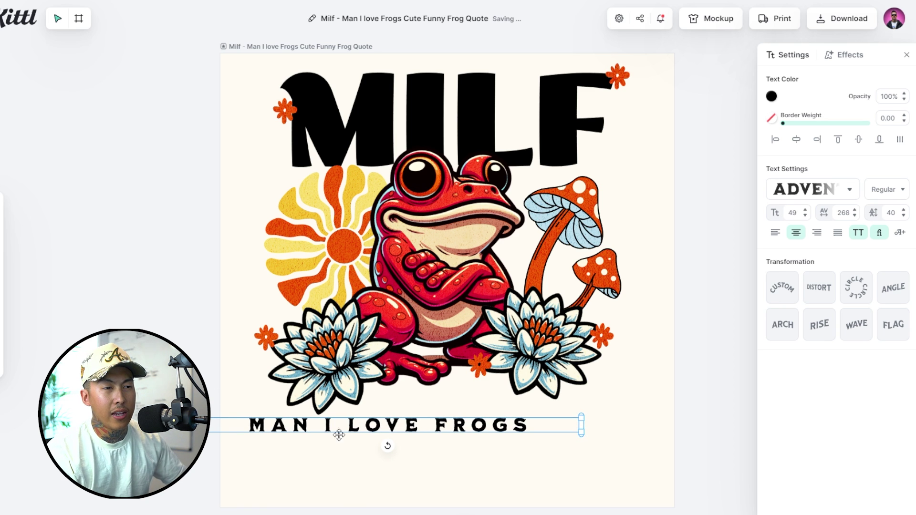
{"action": "left_click_drag", "start_coordinate": [348, 431], "coordinate": [422, 431]}
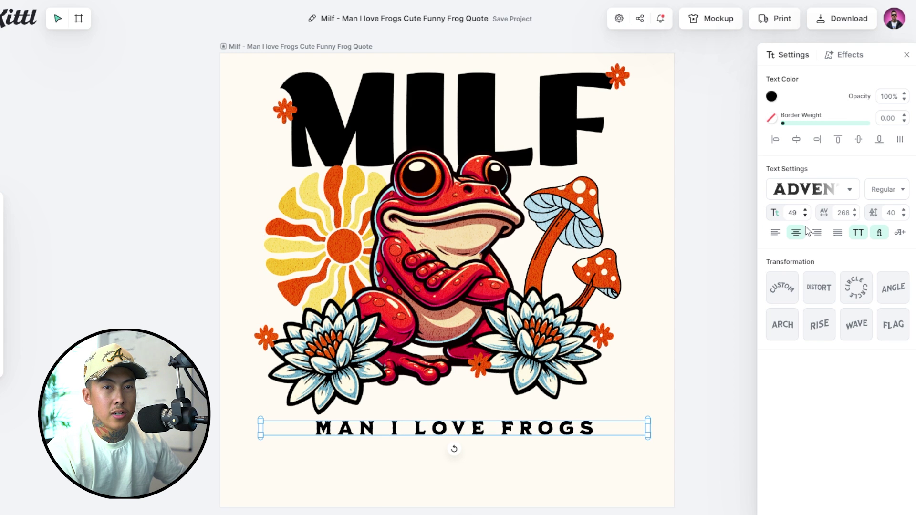
- Set the MAN I LOVE FROGS text's letter spacing to 0 and its font size to 80
{"action": "double_click", "coordinate": [840, 216]}
{"action": "type", "text": "0"}
{"action": "key", "text": "Return"}
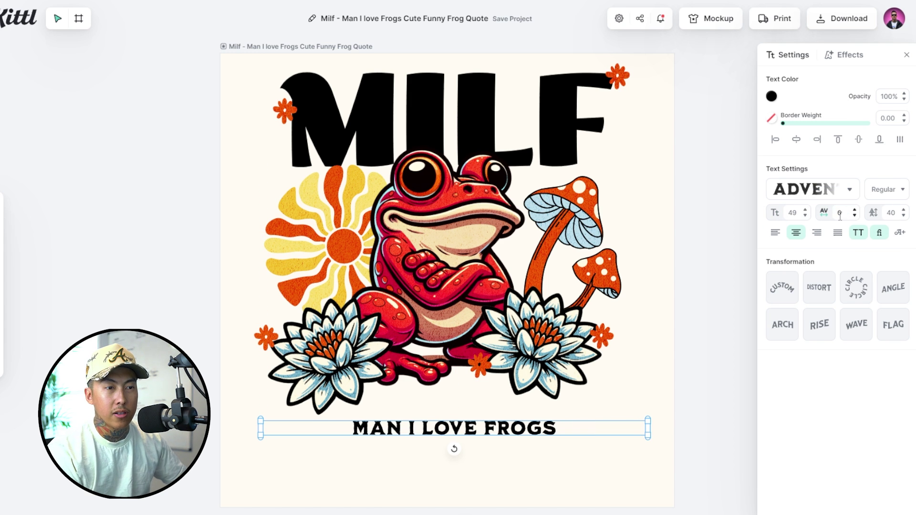
{"action": "double_click", "coordinate": [792, 212]}
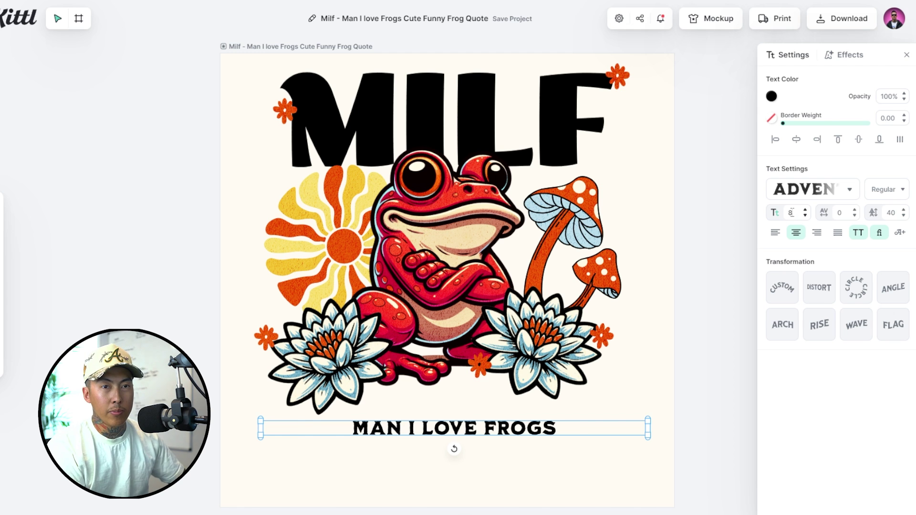
{"action": "type", "text": "80"}
{"action": "key", "text": "Return"}
- Select the frog, sunburst, mushrooms, lotuses and the two adjacent small flowers, and enlarge them together slightly
{"action": "left_click", "coordinate": [667, 411]}
{"action": "left_click_drag", "start_coordinate": [282, 271], "coordinate": [282, 269]}
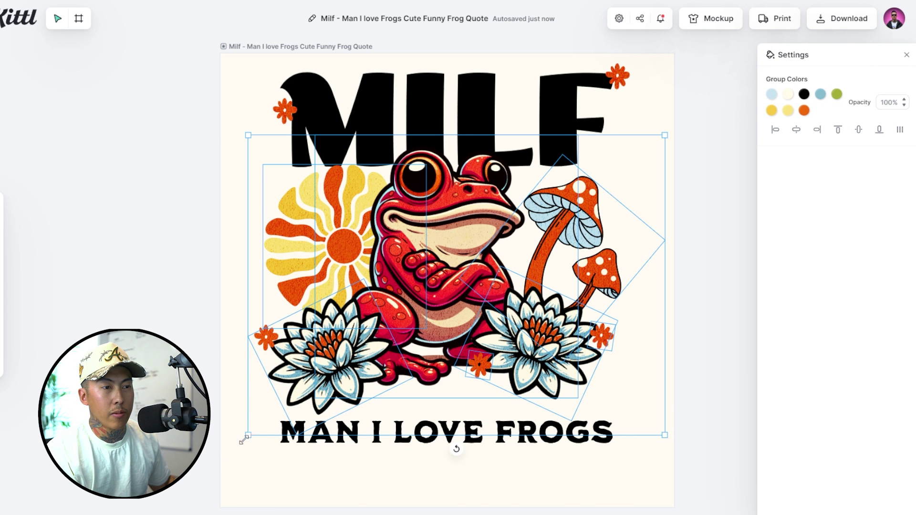
{"action": "mouse_move", "coordinate": [244, 439]}
{"action": "left_mouse_down"}
{"action": "mouse_move", "coordinate": [210, 461]}
{"action": "mouse_move", "coordinate": [232, 447]}
{"action": "left_mouse_up"}
{"action": "left_click", "coordinate": [700, 407]}
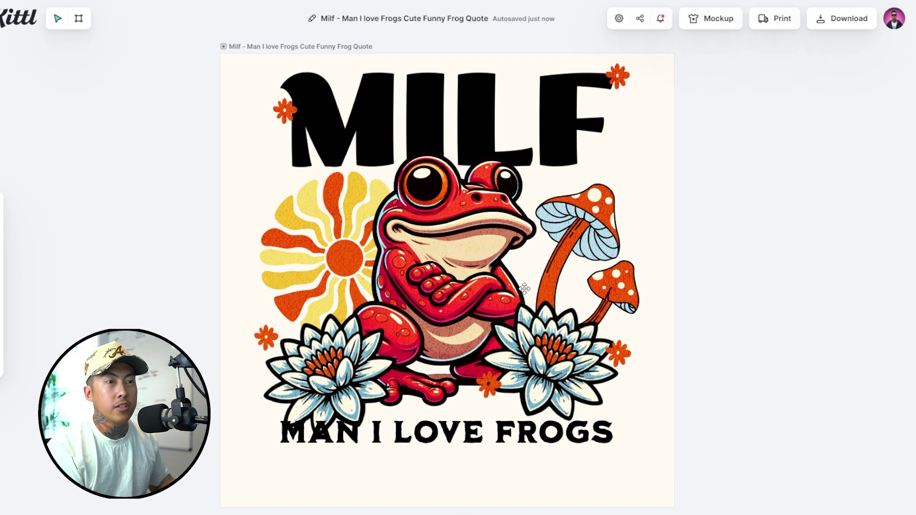
- Select the whole design and recolor its shared orange accents to pale peach ffbd8f
{"action": "key", "text": "ctrl+a"}
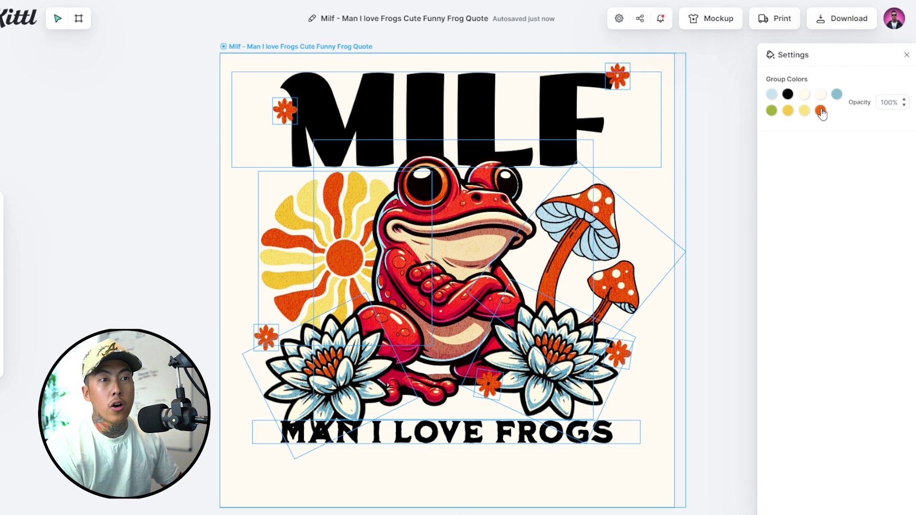
{"action": "left_click", "coordinate": [821, 111]}
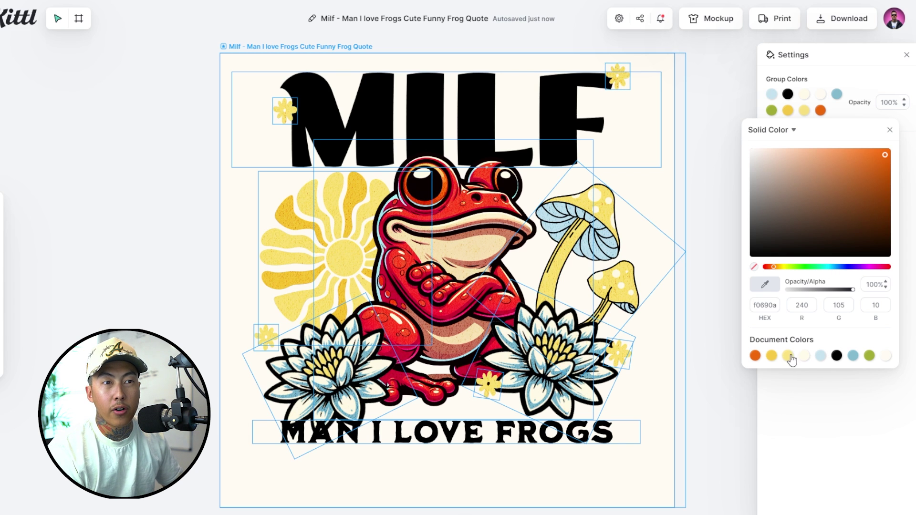
{"action": "mouse_move", "coordinate": [880, 157]}
{"action": "left_mouse_down"}
{"action": "mouse_move", "coordinate": [816, 150]}
{"action": "mouse_move", "coordinate": [813, 139]}
{"action": "left_mouse_up"}
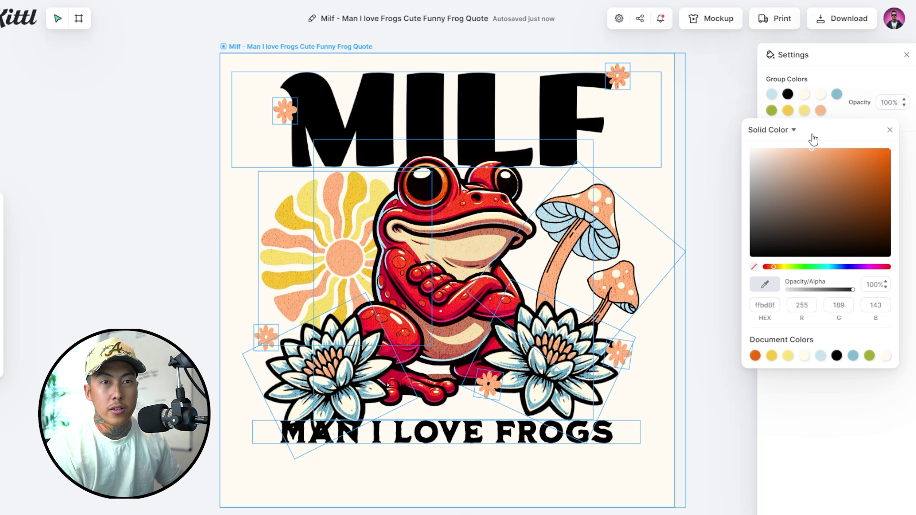
{"action": "left_click", "coordinate": [692, 405]}
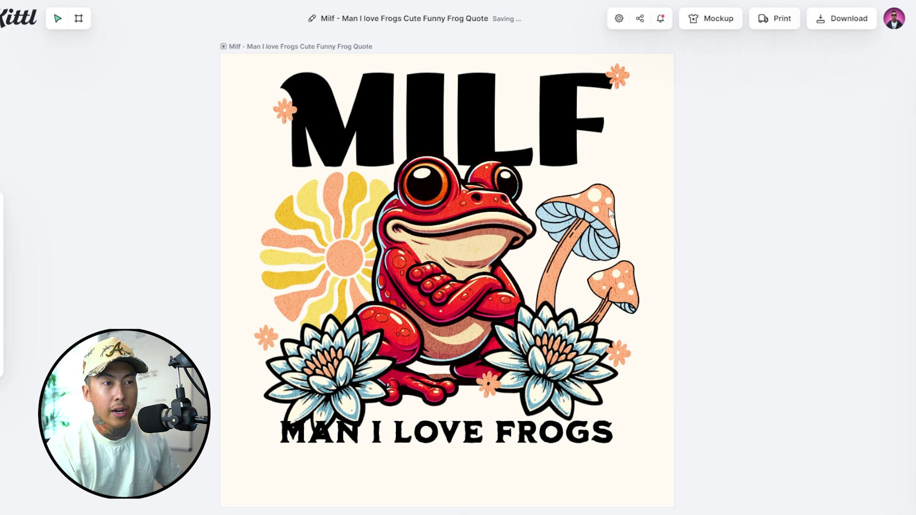
- Vectorize the red frog image with 6 colors
{"action": "left_click", "coordinate": [464, 199]}
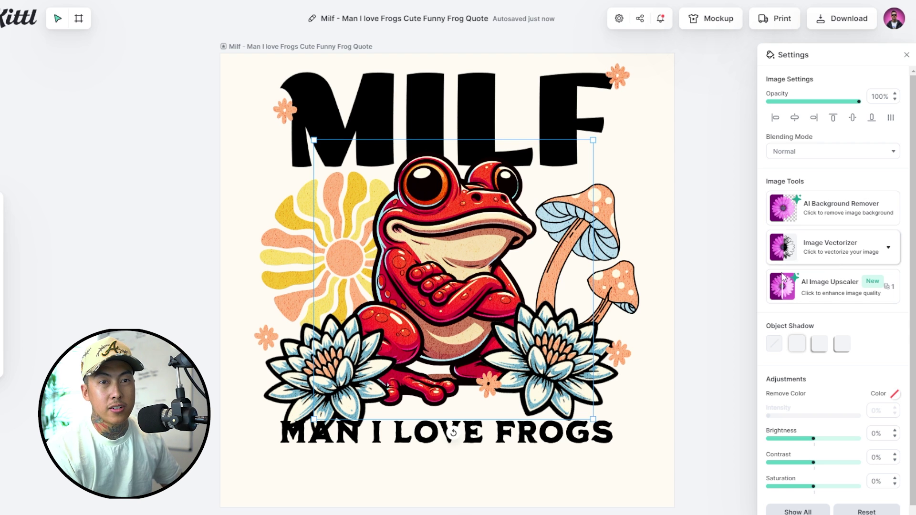
{"action": "left_click", "coordinate": [810, 257]}
{"action": "left_click", "coordinate": [802, 284]}
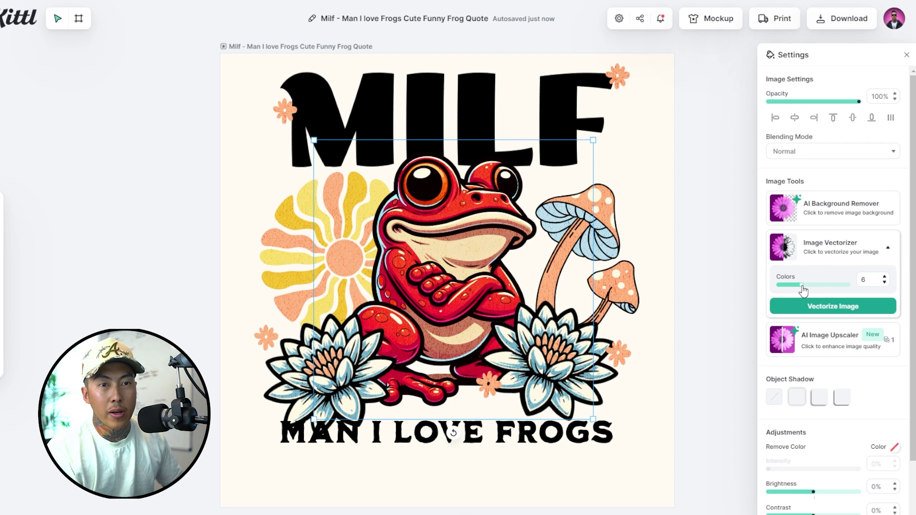
{"action": "left_click", "coordinate": [811, 306]}
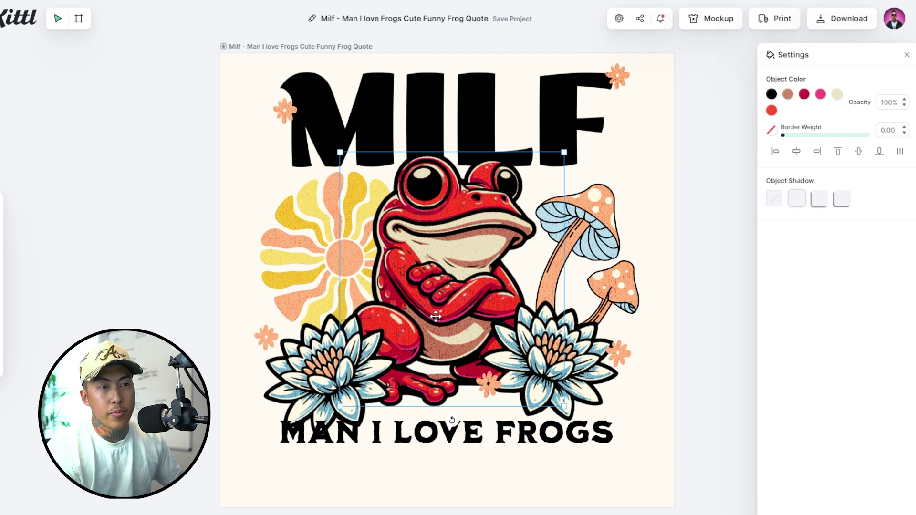
- Set the opacity of the vectorized frog's pink color to 0%
{"action": "left_click", "coordinate": [820, 94]}
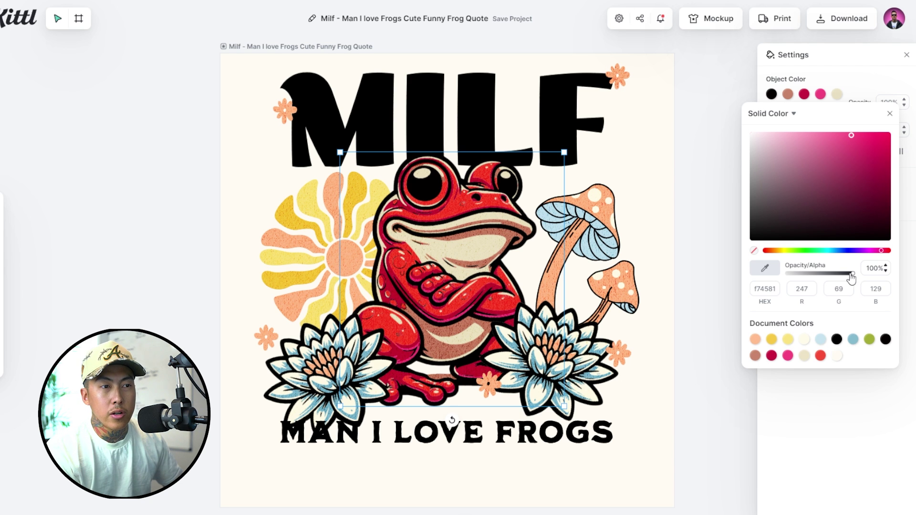
{"action": "left_click_drag", "start_coordinate": [852, 273], "coordinate": [716, 282]}
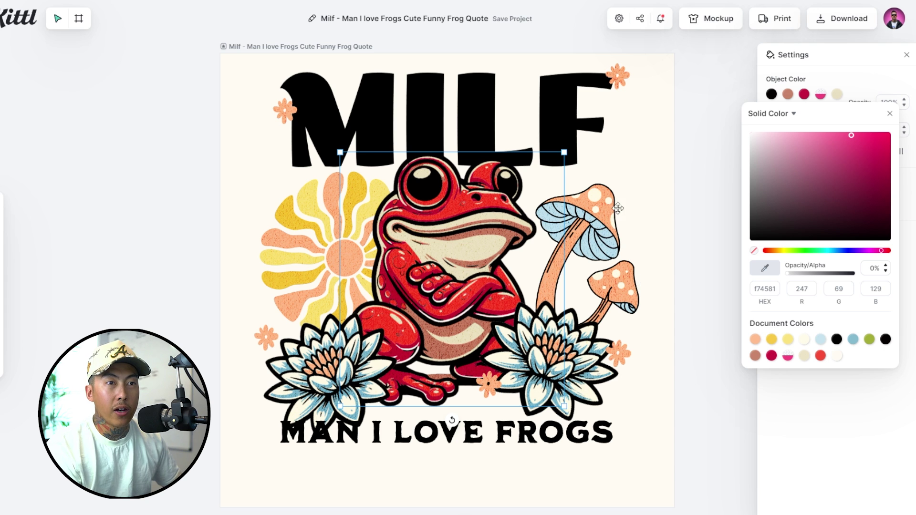
{"action": "left_click", "coordinate": [656, 165]}
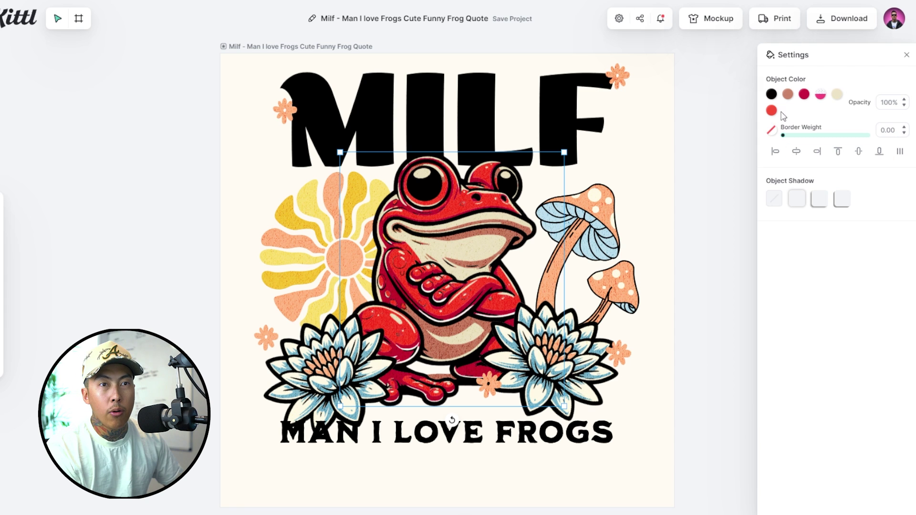
- Recolor the frog's bright red body to light green cdd774, starting from the document's olive green
{"action": "left_click", "coordinate": [771, 110]}
{"action": "left_click_drag", "start_coordinate": [797, 160], "coordinate": [747, 146]}
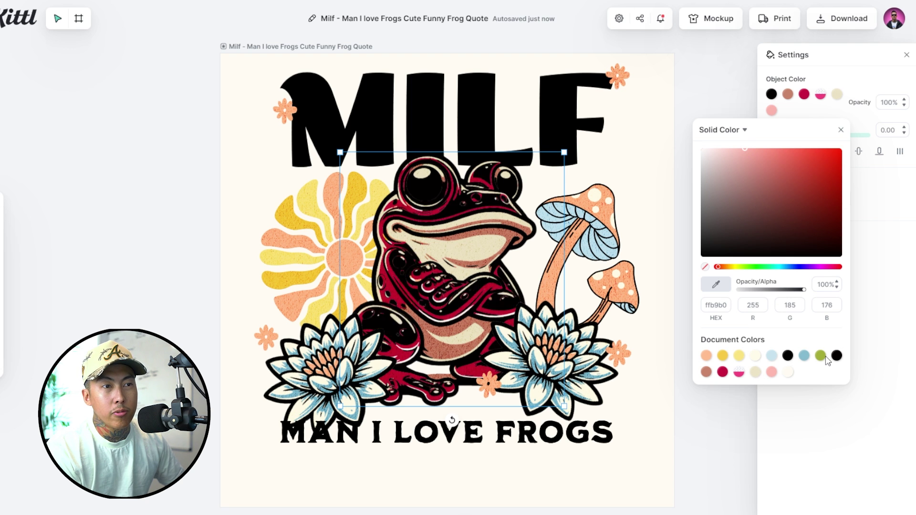
{"action": "left_click", "coordinate": [820, 355]}
{"action": "left_click_drag", "start_coordinate": [770, 173], "coordinate": [768, 172]}
- Recolor the frog's crimson shading with the body's light green cdd774, trying paler and grayer greens along the way
{"action": "left_click", "coordinate": [820, 93]}
{"action": "left_click", "coordinate": [820, 94]}
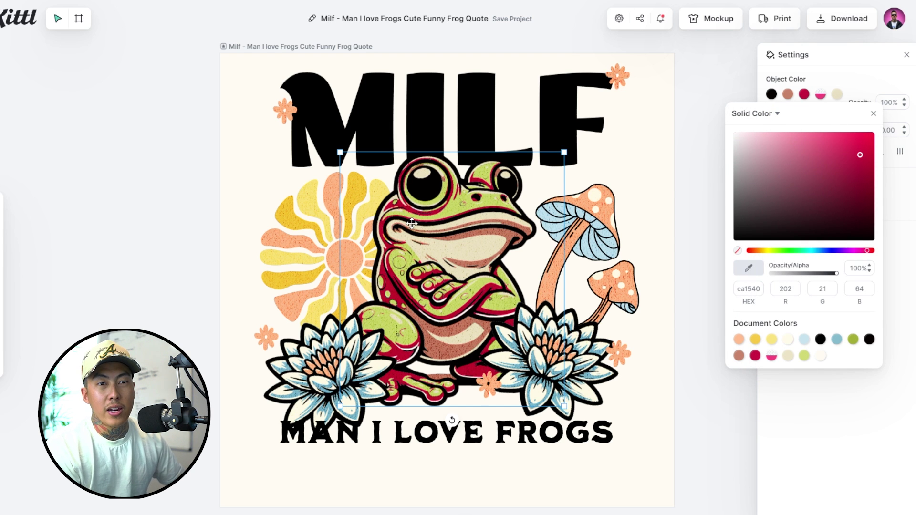
{"action": "left_click", "coordinate": [804, 358]}
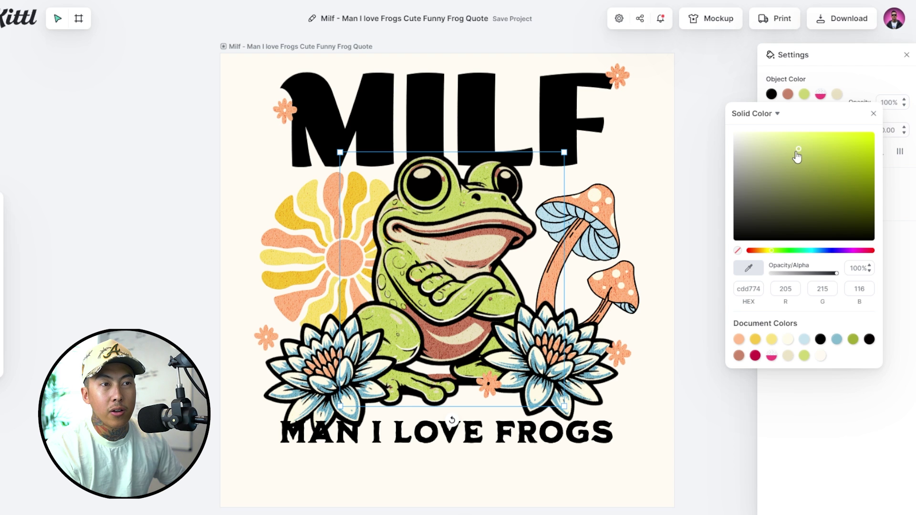
{"action": "left_click_drag", "start_coordinate": [798, 154], "coordinate": [793, 128]}
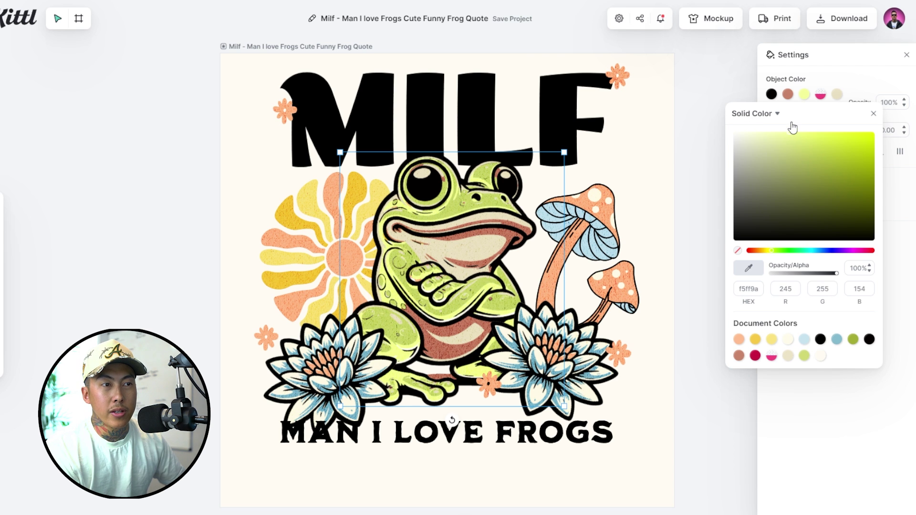
{"action": "left_click", "coordinate": [804, 356]}
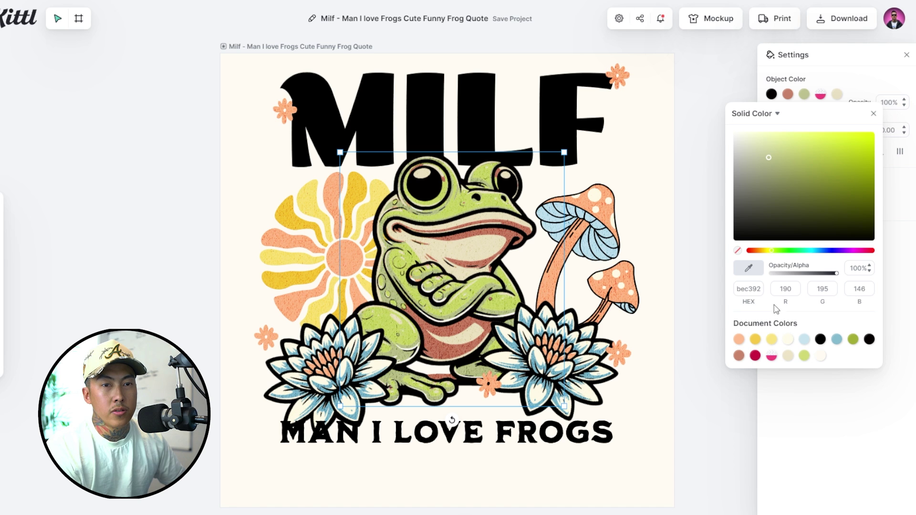
{"action": "left_click", "coordinate": [803, 356]}
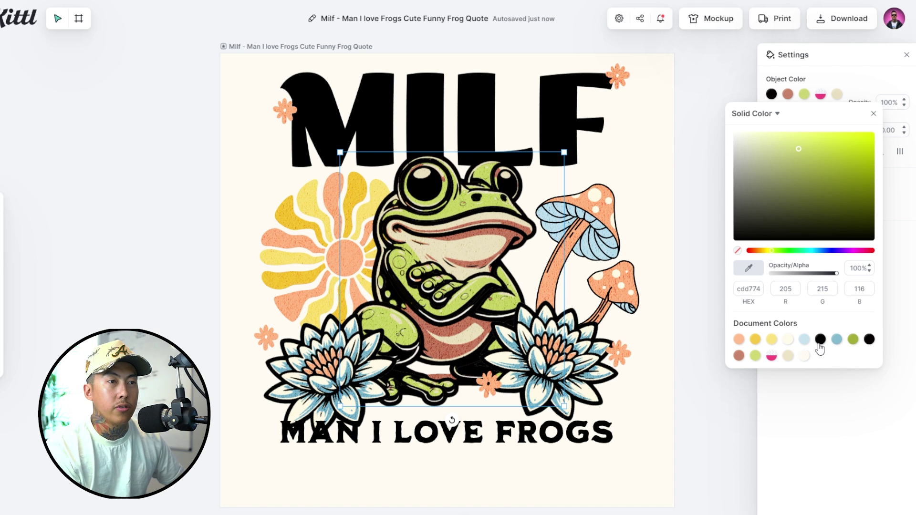
{"action": "left_click", "coordinate": [432, 214]}
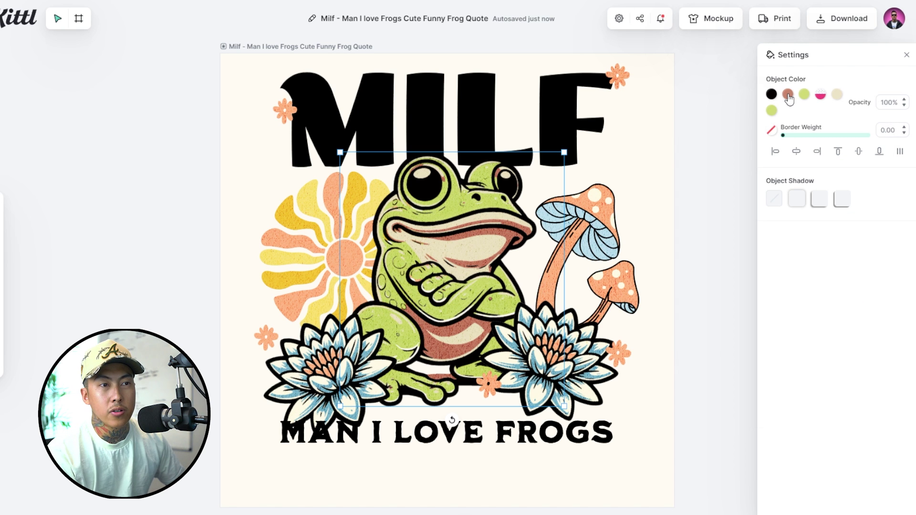
- Recolor the frog's brown belly and mouth shading to tan e3d298, and give the sunburst's golden rays the same document tan
{"action": "left_click", "coordinate": [789, 96]}
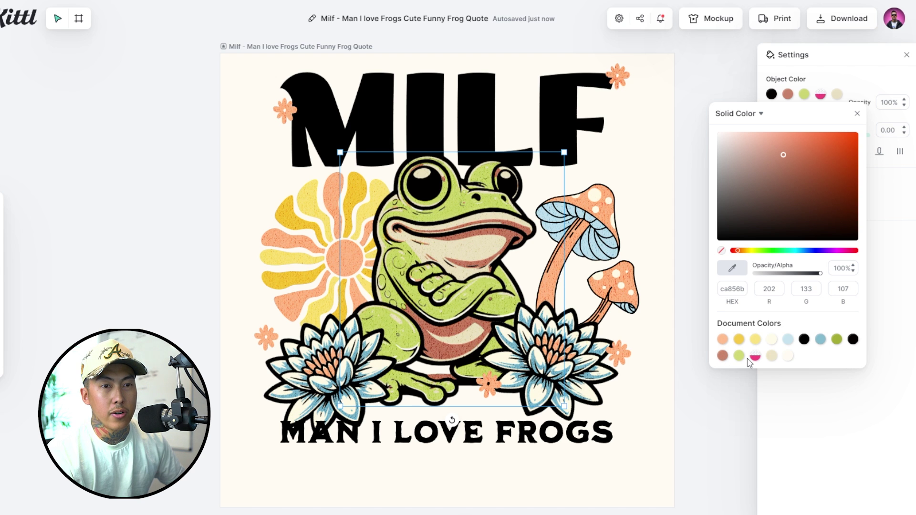
{"action": "left_click", "coordinate": [772, 357]}
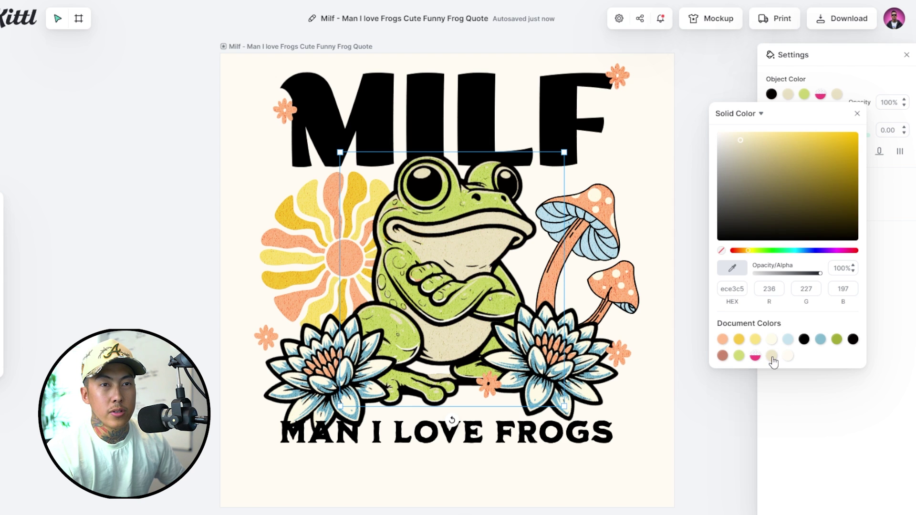
{"action": "mouse_move", "coordinate": [743, 147]}
{"action": "left_mouse_down"}
{"action": "mouse_move", "coordinate": [710, 169]}
{"action": "mouse_move", "coordinate": [768, 158]}
{"action": "mouse_move", "coordinate": [766, 149]}
{"action": "left_mouse_up"}
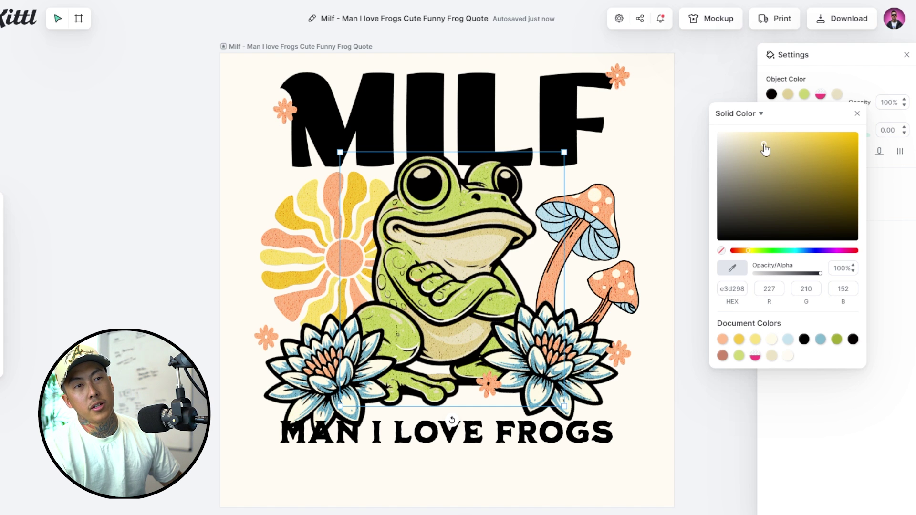
{"action": "left_click", "coordinate": [653, 151]}
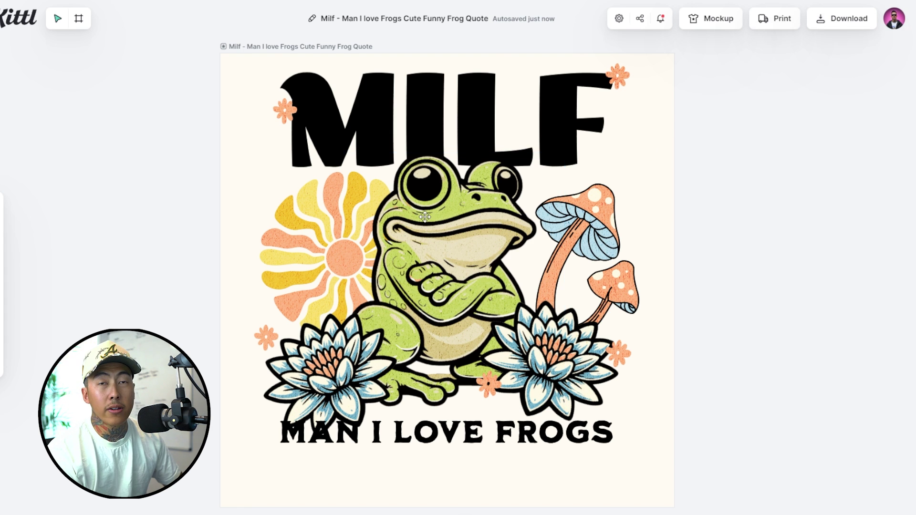
{"action": "left_click", "coordinate": [347, 194]}
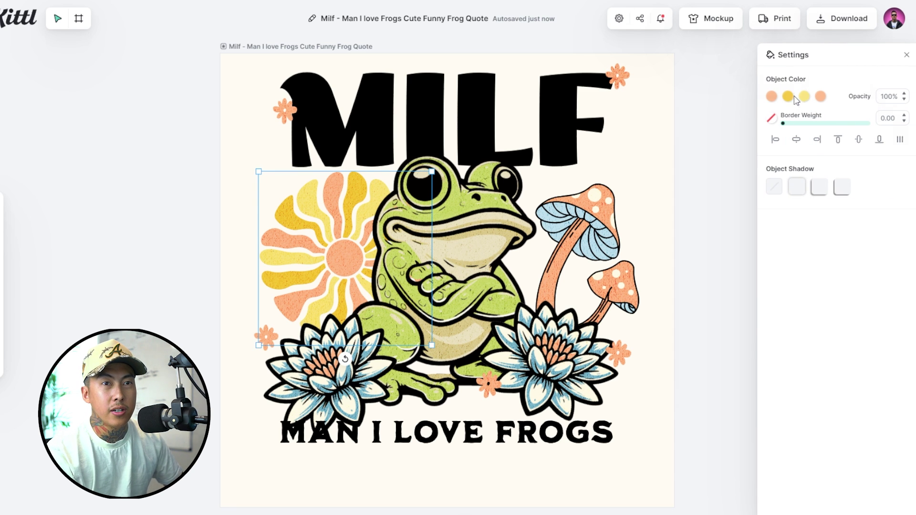
{"action": "left_click", "coordinate": [793, 98]}
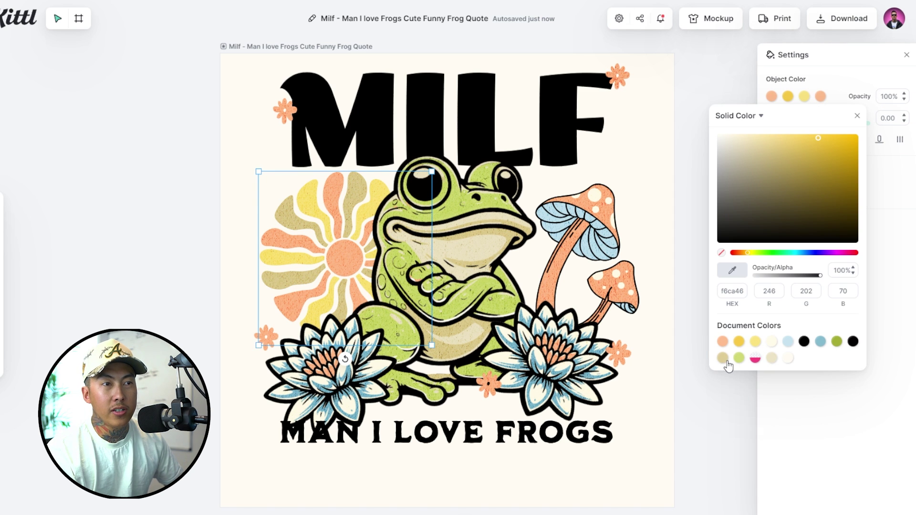
- Select the mushrooms and lotuses, then recolor the light blue to yellow fae380 and the lotuses' darker blue to the document's beige
{"action": "left_click", "coordinate": [599, 211]}
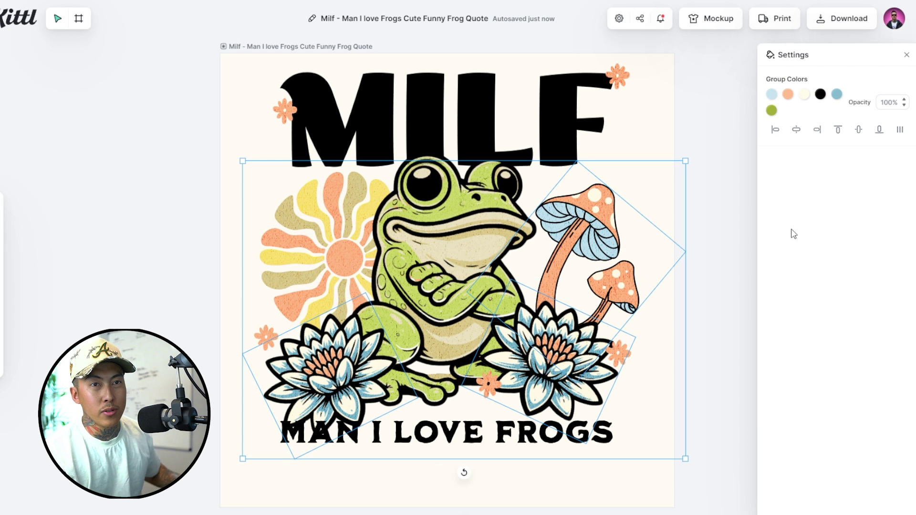
{"action": "left_click", "coordinate": [772, 95]}
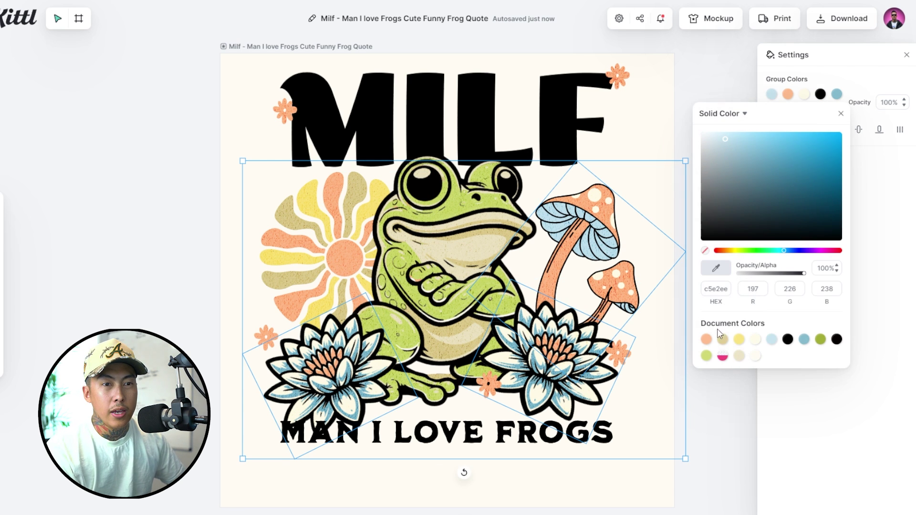
{"action": "left_click", "coordinate": [740, 345]}
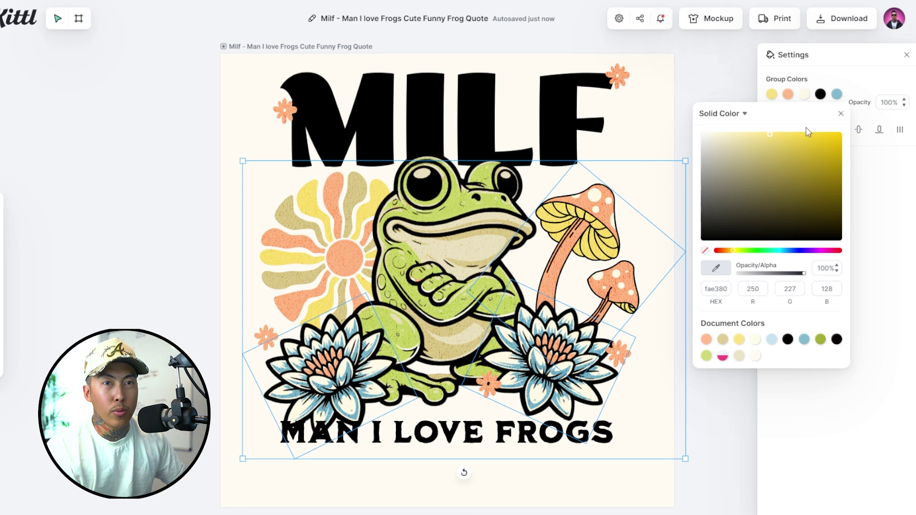
{"action": "left_click", "coordinate": [837, 95]}
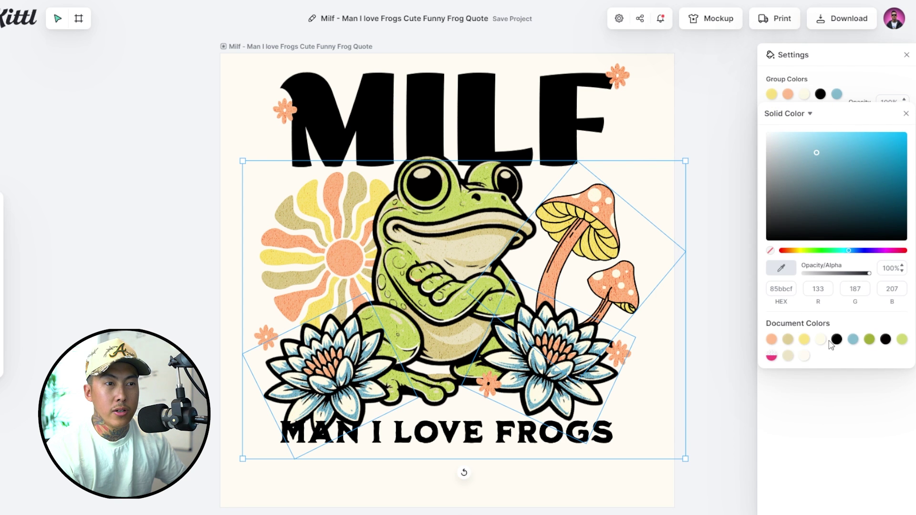
{"action": "left_click", "coordinate": [788, 358]}
{"action": "left_click", "coordinate": [742, 497]}
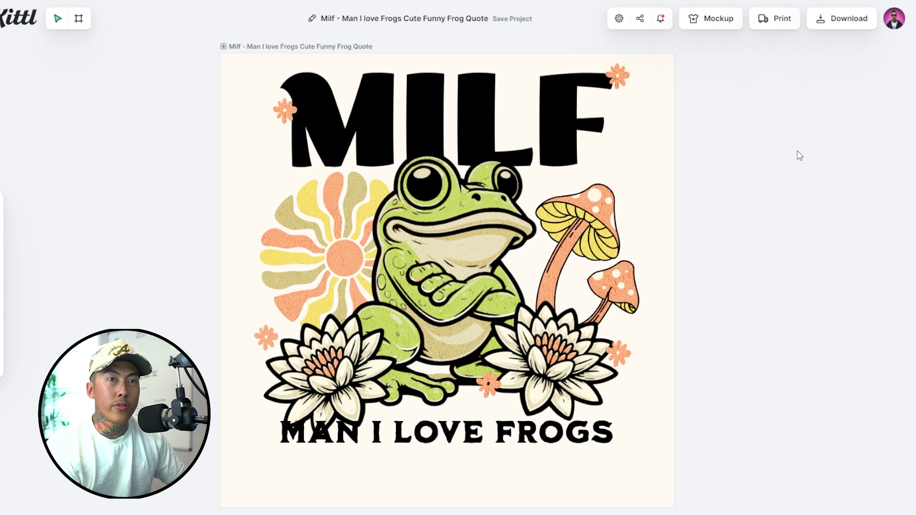
- Center the design on the T-shirt mockup, then return to the editor and lower the MAN I LOVE FROGS text beneath the lotuses
{"action": "left_click", "coordinate": [707, 29]}
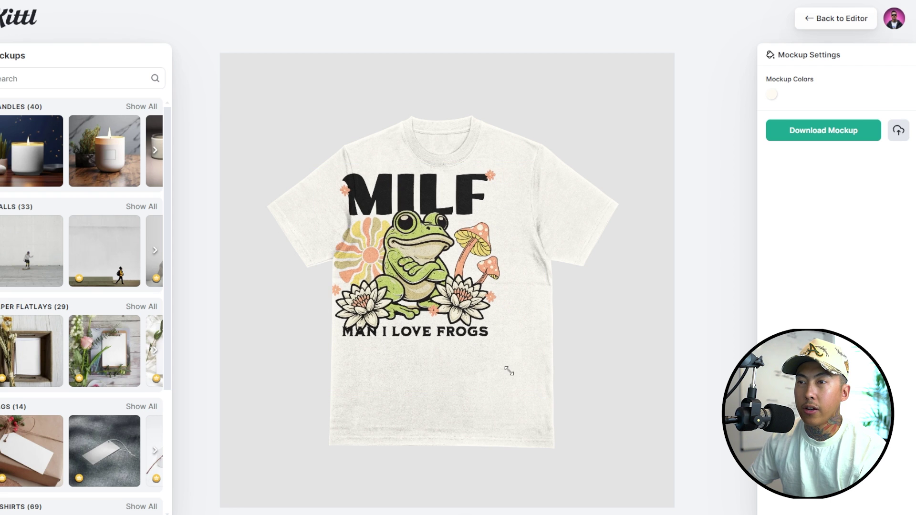
{"action": "left_click_drag", "start_coordinate": [428, 262], "coordinate": [456, 278]}
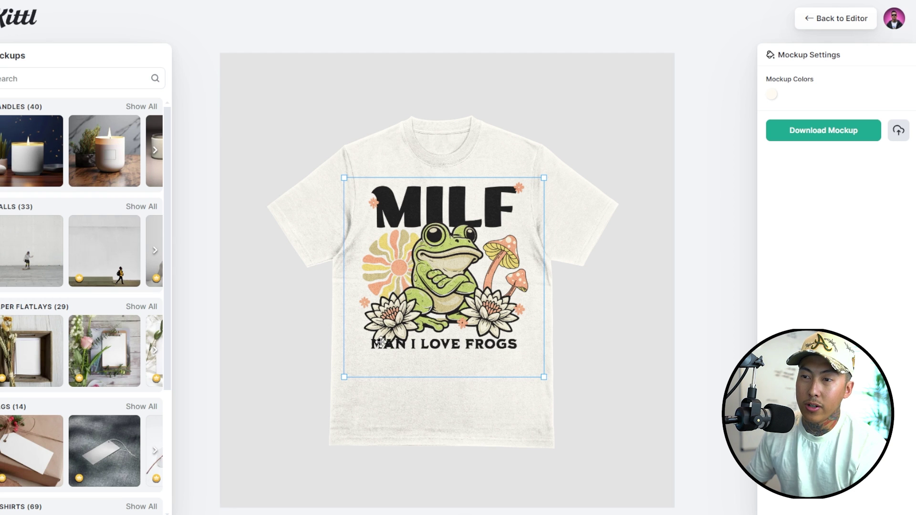
{"action": "left_click", "coordinate": [836, 18]}
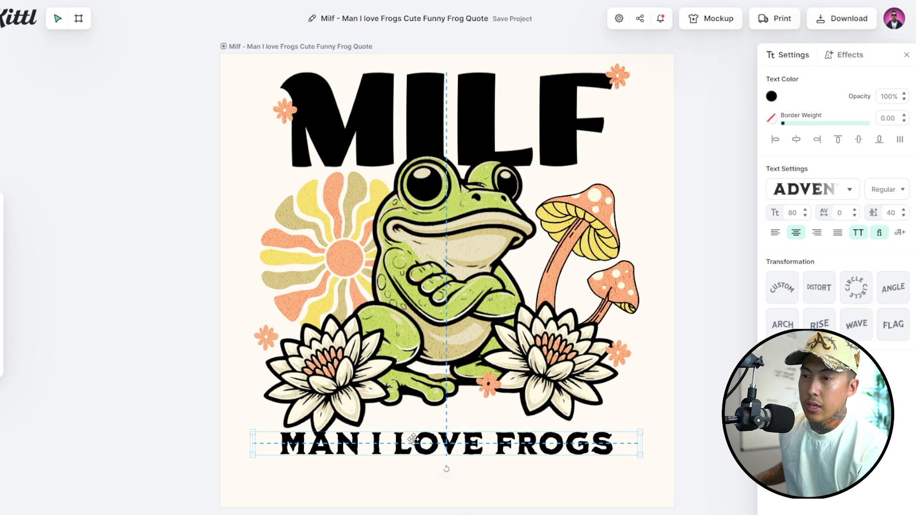
{"action": "left_click", "coordinate": [718, 366]}
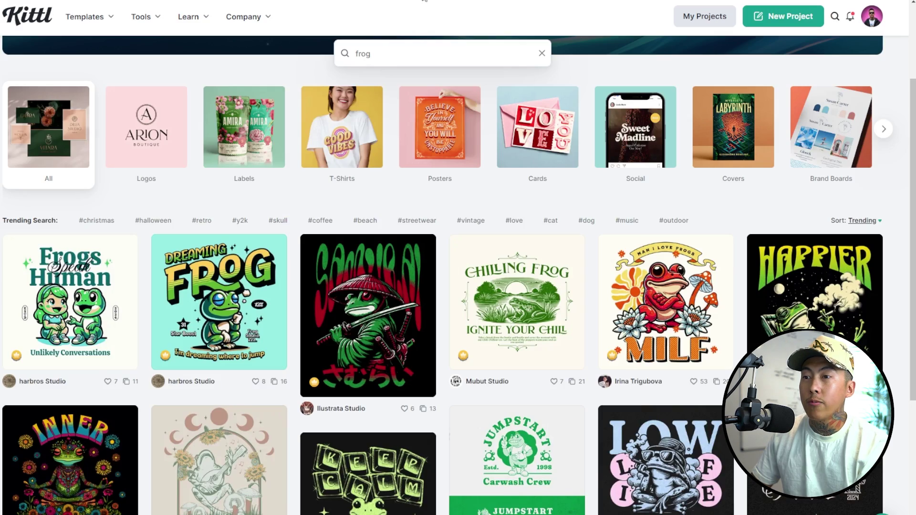
- Browse the frog template search results around the original MILF frog template, then return to the edited design
{"action": "scroll", "coordinate": [362, 239], "scroll_direction": "down", "scroll_amount": 5}
{"action": "scroll", "coordinate": [415, 361], "scroll_direction": "up", "scroll_amount": 5}
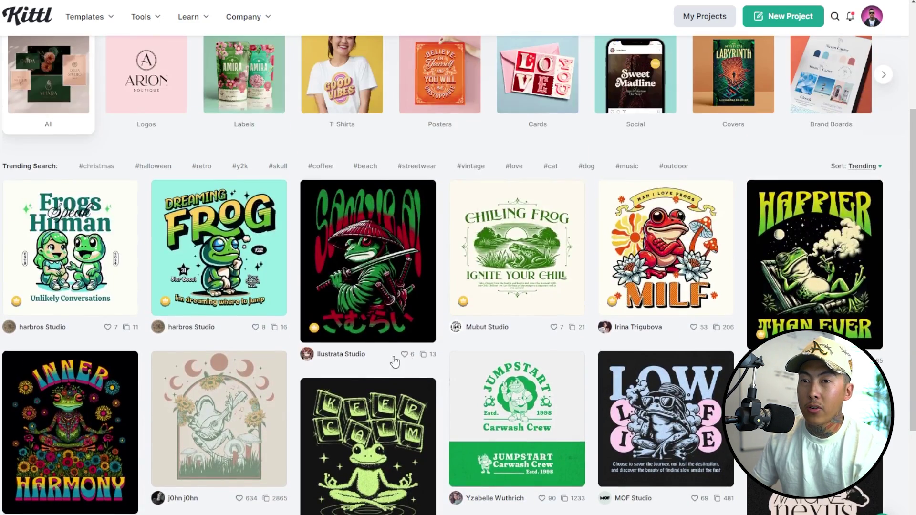
{"action": "left_click", "coordinate": [634, 241]}
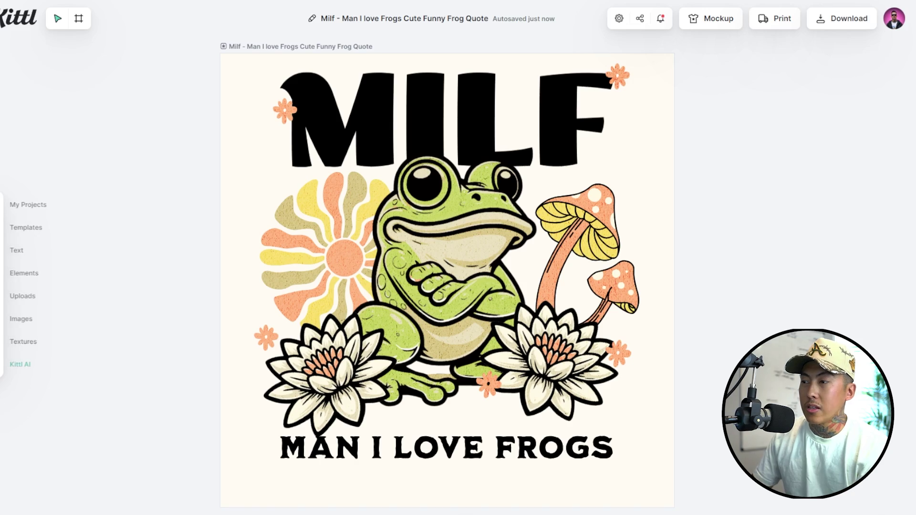
- Enter the Kittl AI image prompt "frog in front of a few mushrooms and flowers"
{"action": "left_click", "coordinate": [19, 363]}
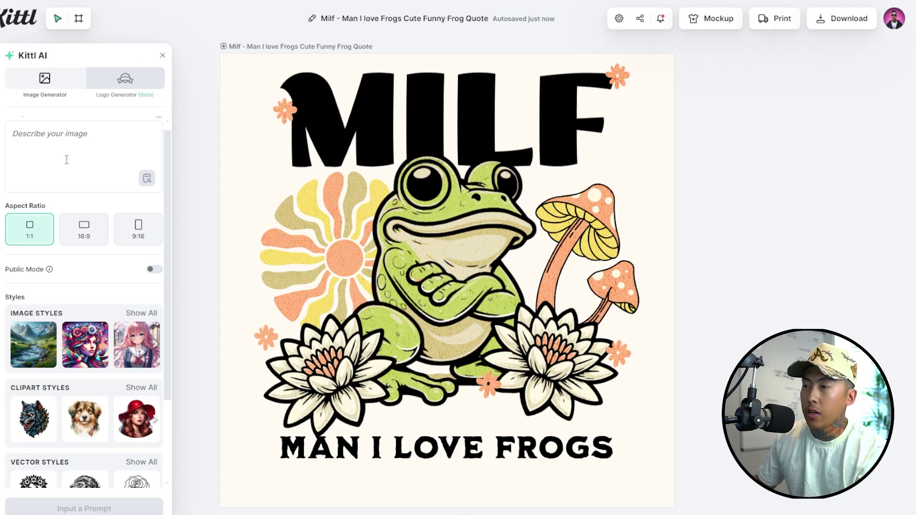
{"action": "left_click", "coordinate": [66, 160]}
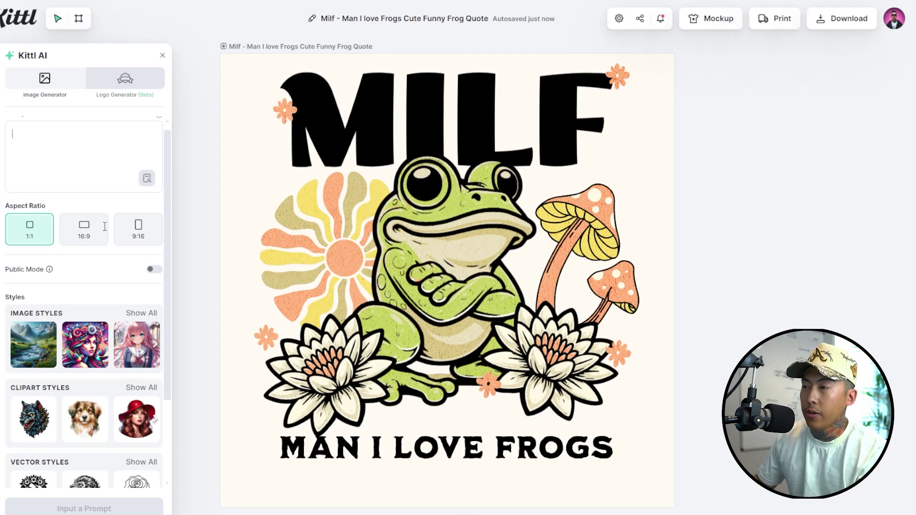
{"action": "type", "text": "frog in "}
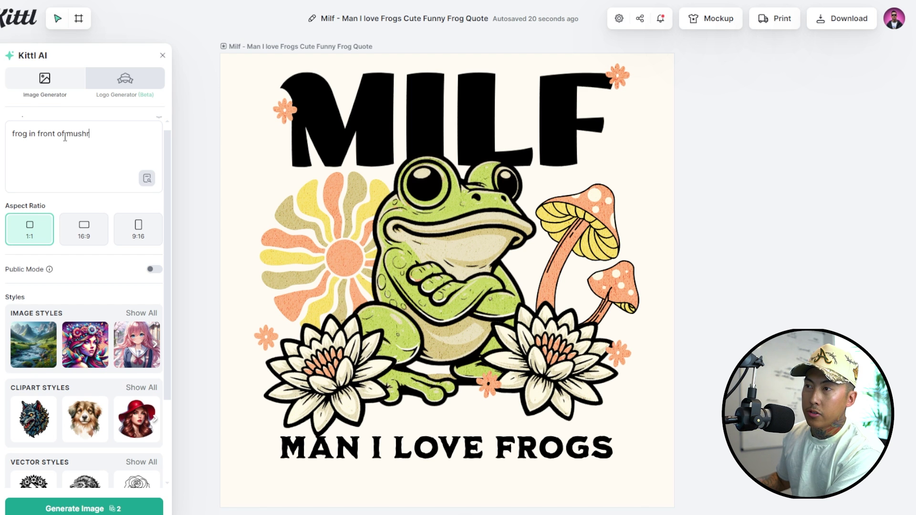
{"action": "type", "text": "front of a few mushrooms and flower"}
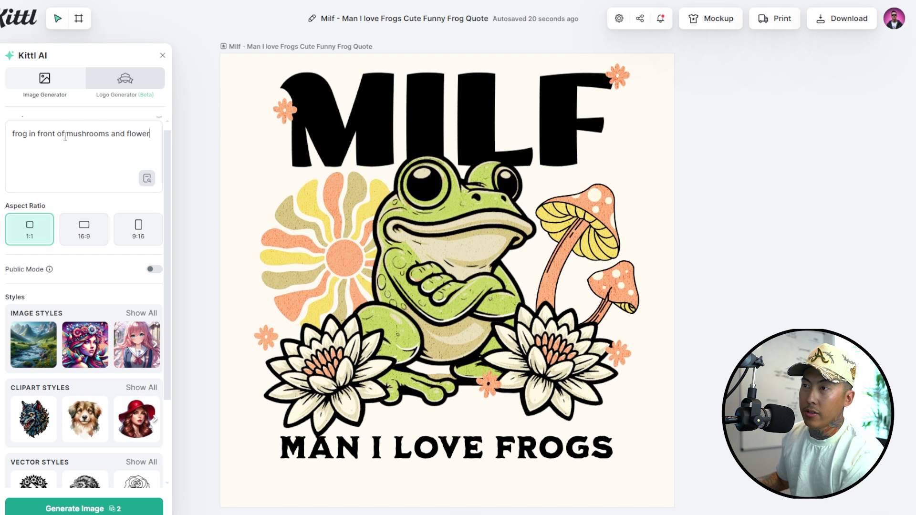
{"action": "type", "text": "s"}
{"action": "left_click", "coordinate": [64, 137]}
{"action": "type", "text": "a few"}
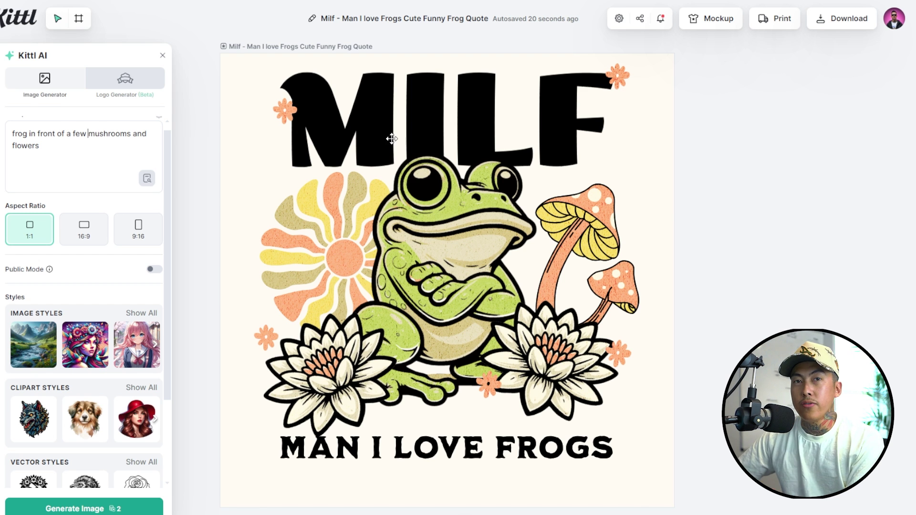
- Generate the image in the Kawaii Icon clipart style and enlarge the resulting frog picture over the design
{"action": "scroll", "coordinate": [103, 358], "scroll_direction": "down", "scroll_amount": 1}
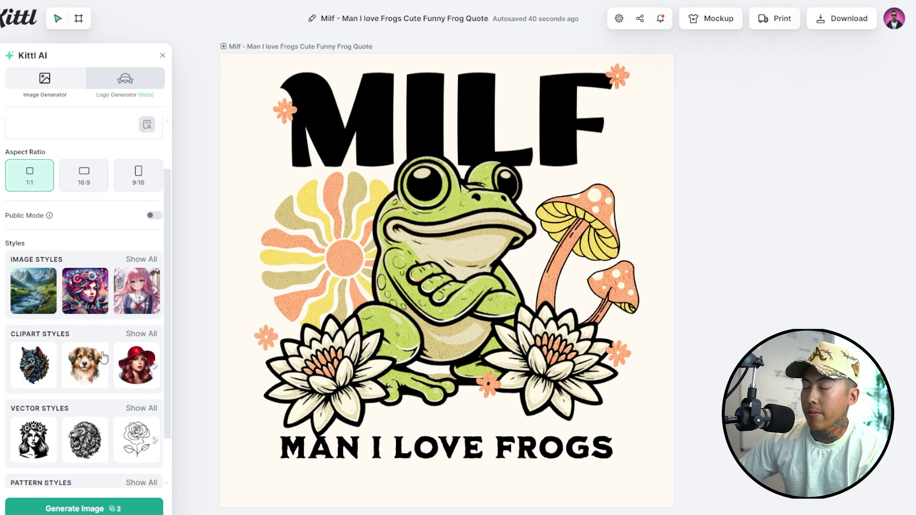
{"action": "scroll", "coordinate": [102, 358], "scroll_direction": "down", "scroll_amount": 1}
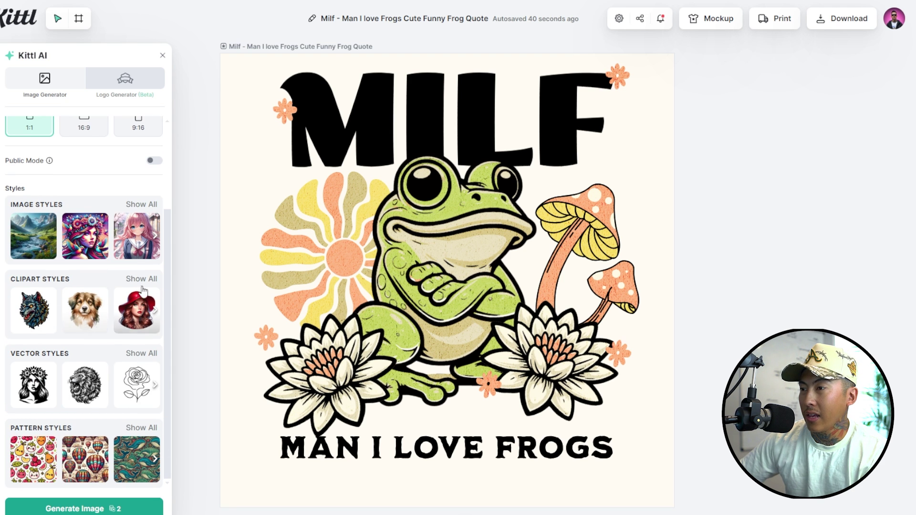
{"action": "mouse_move", "coordinate": [119, 292]}
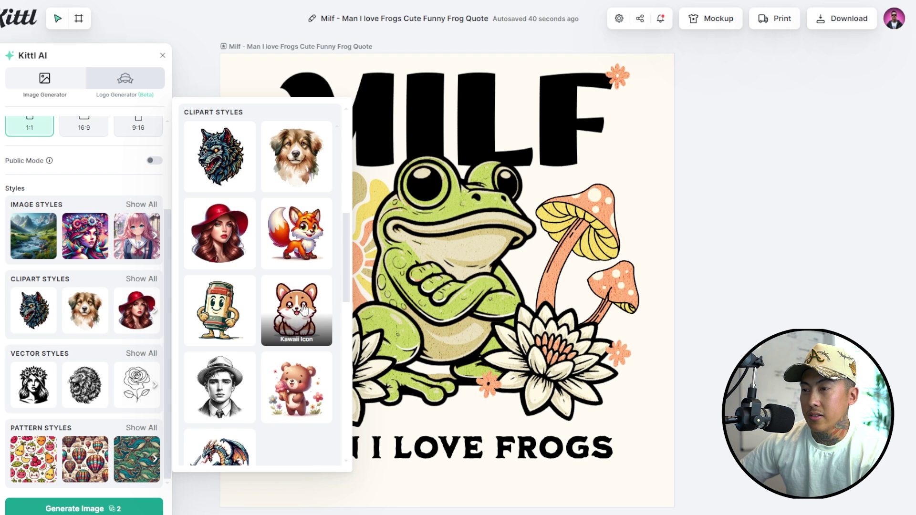
{"action": "scroll", "coordinate": [304, 310], "scroll_direction": "down", "scroll_amount": 2}
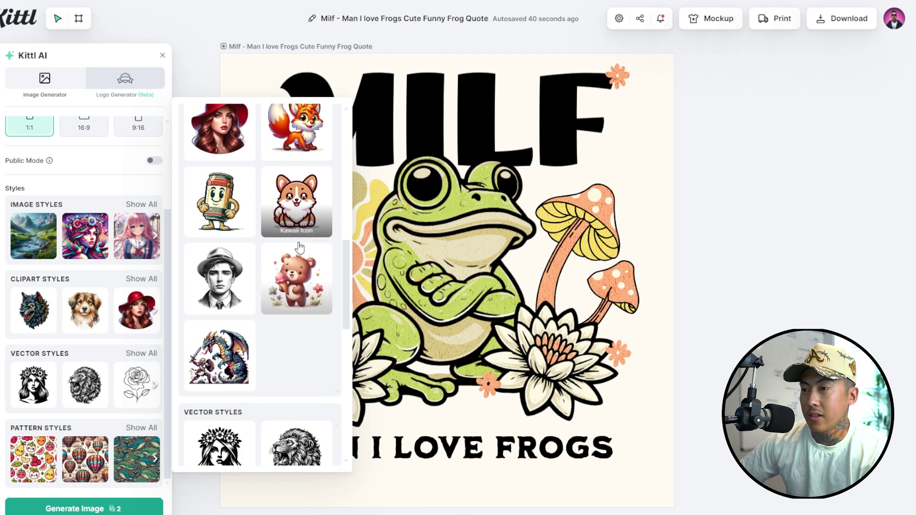
{"action": "left_click", "coordinate": [307, 215]}
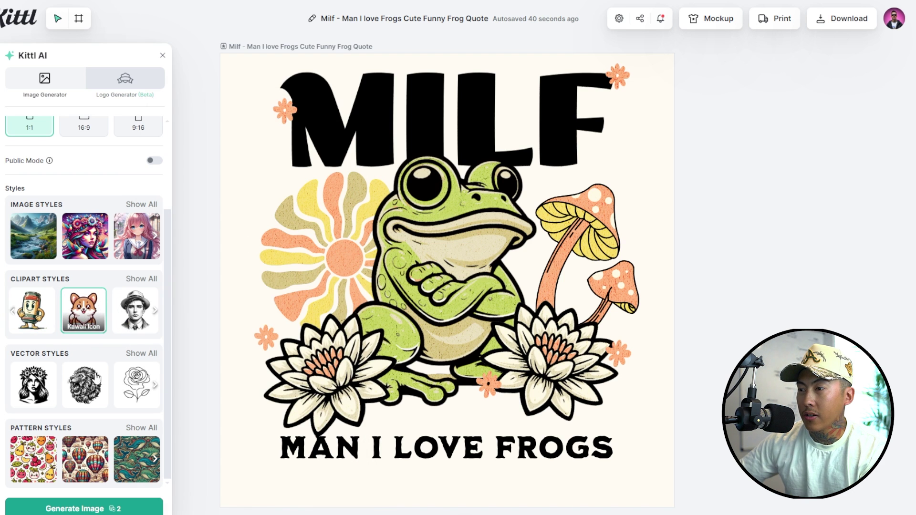
{"action": "left_click", "coordinate": [144, 356]}
{"action": "left_click", "coordinate": [79, 309]}
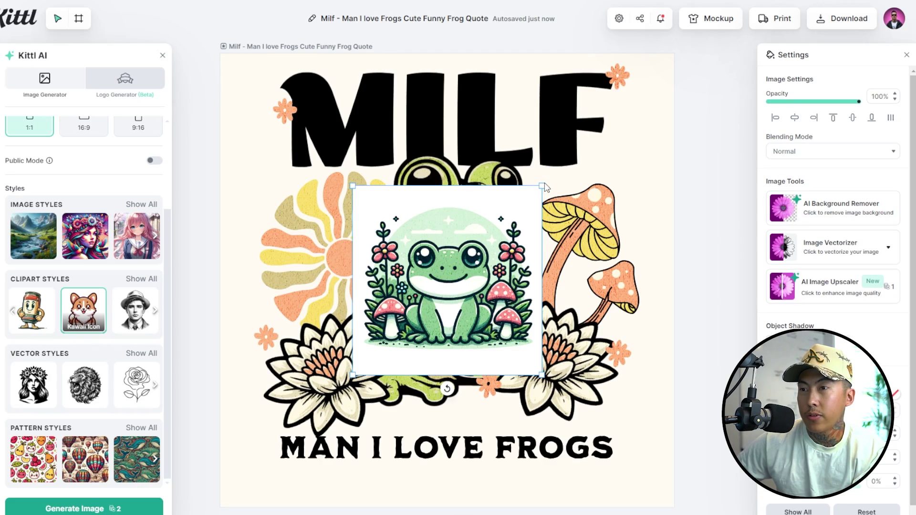
{"action": "left_click_drag", "start_coordinate": [543, 184], "coordinate": [664, 63]}
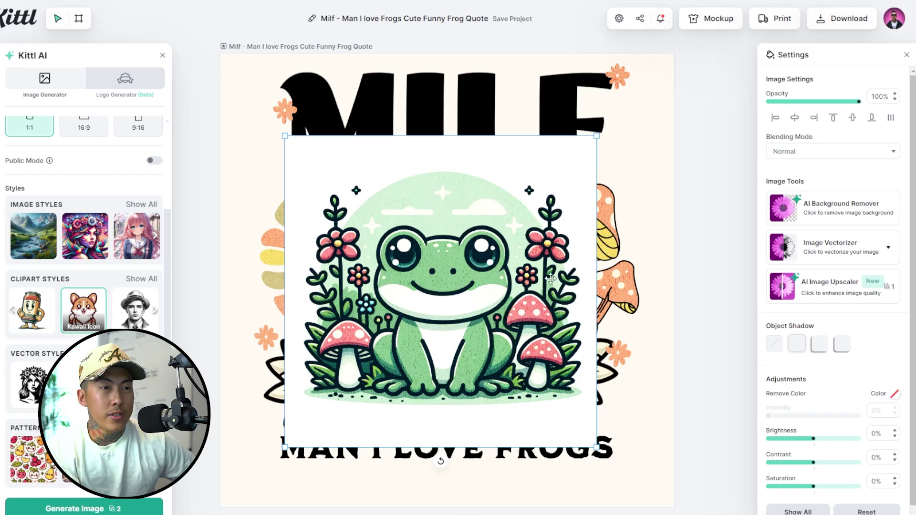
- Vectorize the generated frog image with 7 colors
{"action": "left_click", "coordinate": [827, 253]}
{"action": "left_click_drag", "start_coordinate": [778, 286], "coordinate": [794, 285]}
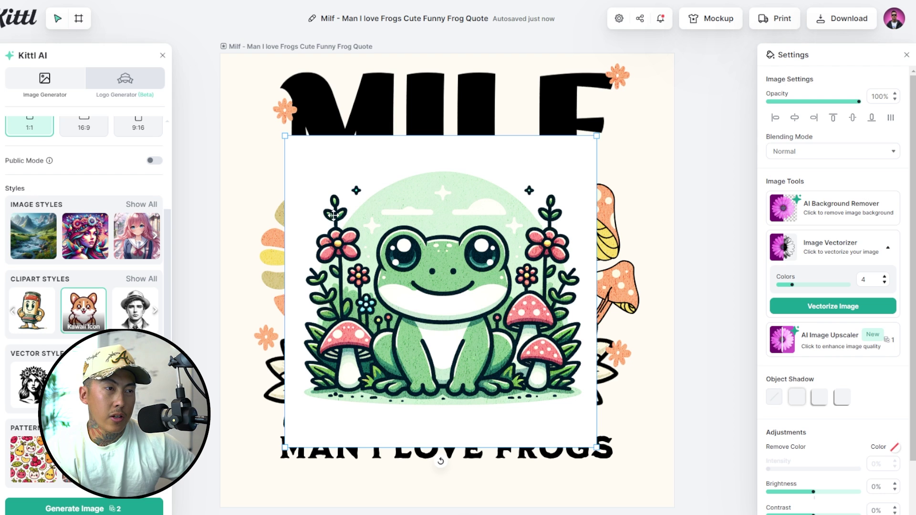
{"action": "left_click_drag", "start_coordinate": [793, 285], "coordinate": [818, 288]}
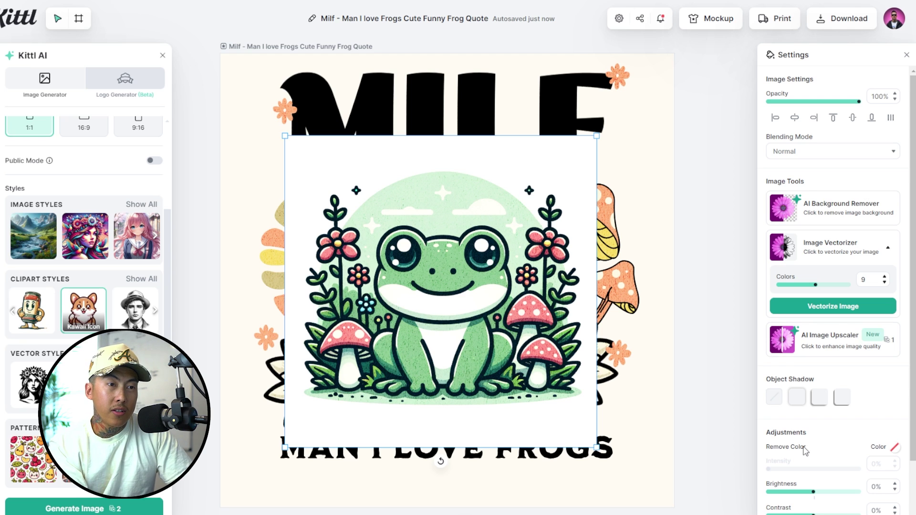
{"action": "left_click_drag", "start_coordinate": [818, 287], "coordinate": [810, 289]}
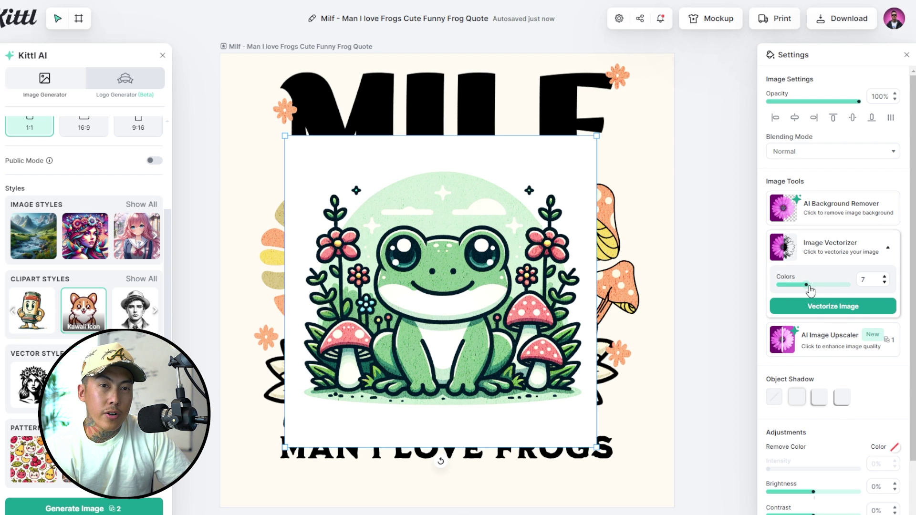
{"action": "left_click", "coordinate": [833, 307]}
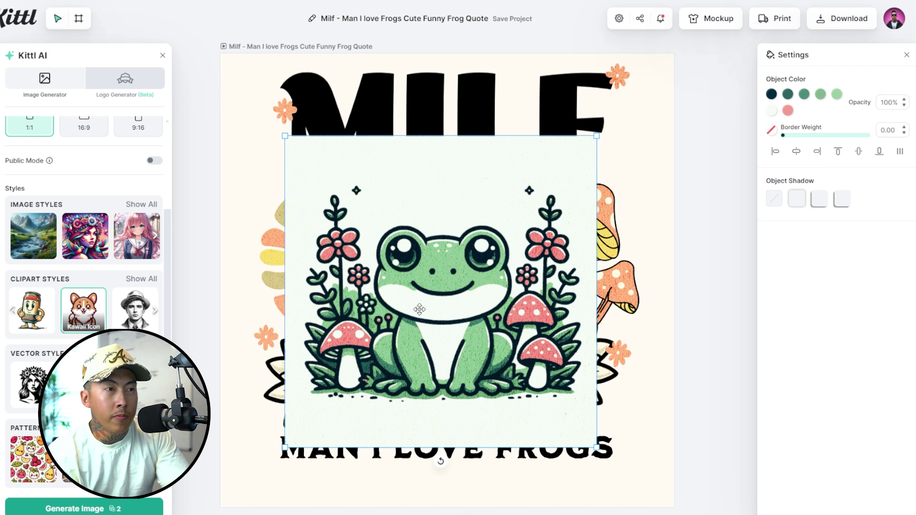
- Try making the vector's off-white color transparent at 0% opacity, restore it to 100%, and undo the vectorization
{"action": "left_click", "coordinate": [771, 111]}
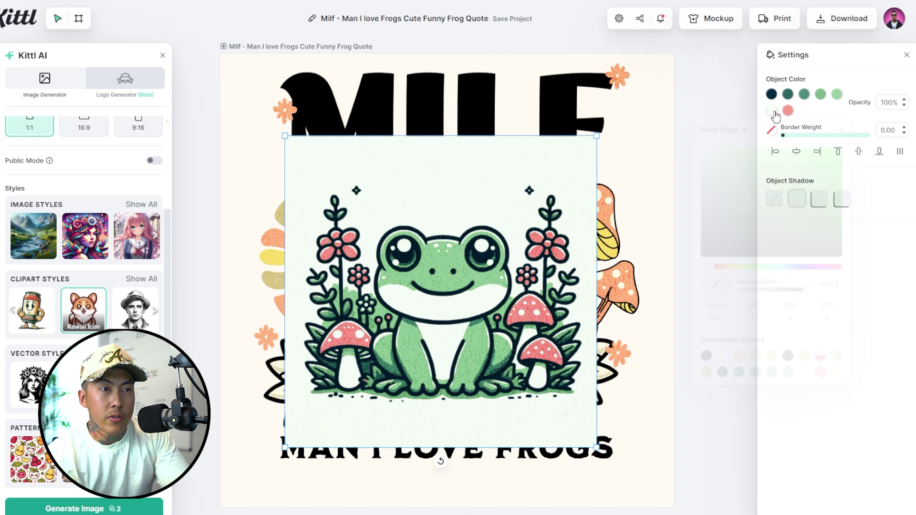
{"action": "left_click_drag", "start_coordinate": [790, 291], "coordinate": [734, 315]}
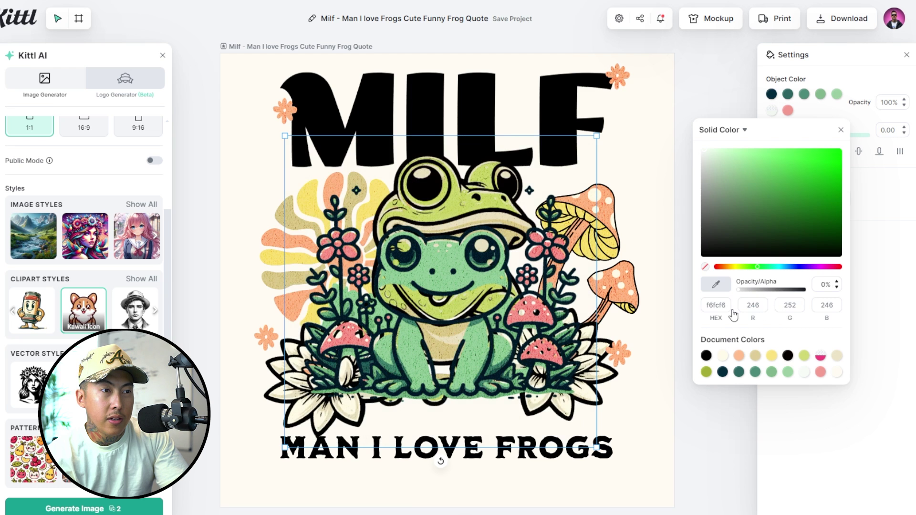
{"action": "left_click_drag", "start_coordinate": [668, 315], "coordinate": [895, 310]}
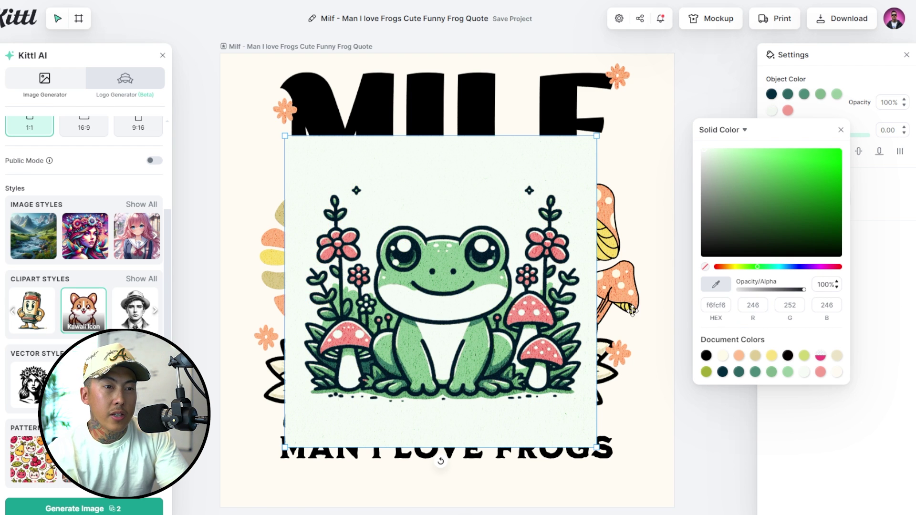
{"action": "left_click", "coordinate": [864, 477]}
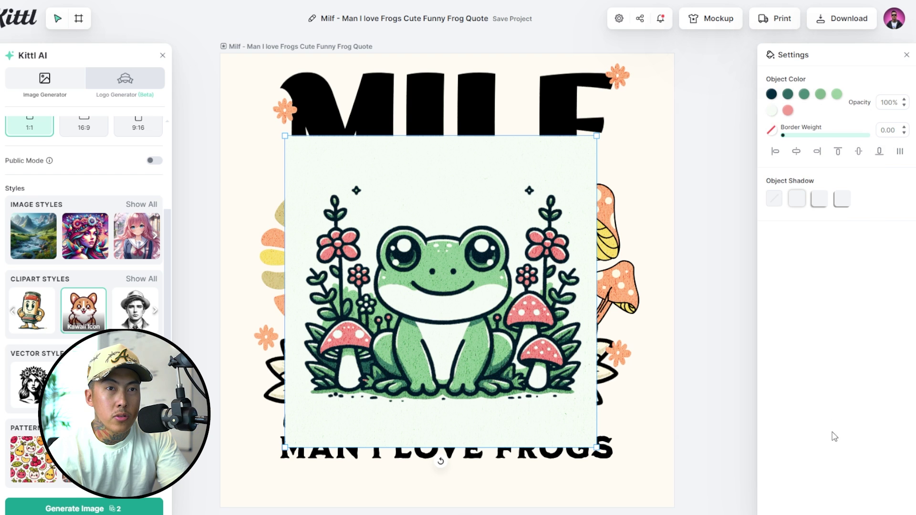
{"action": "key", "text": "ctrl+z"}
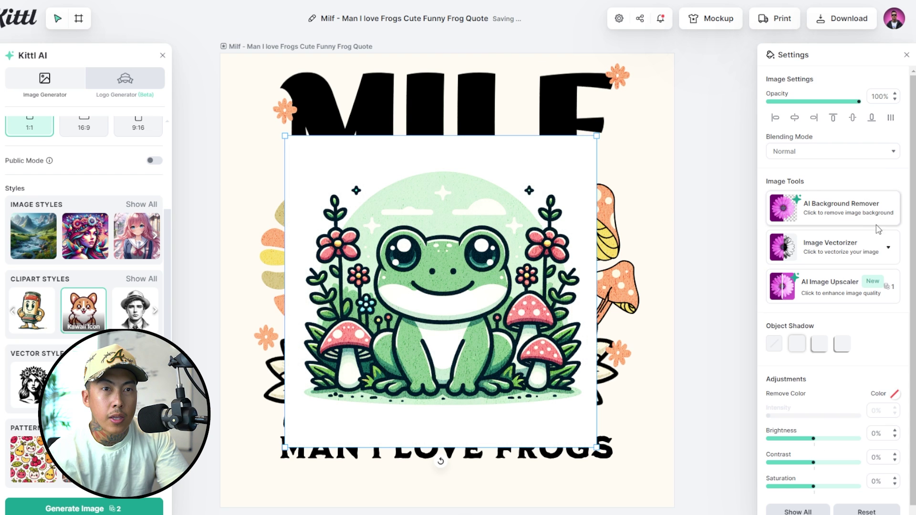
- Remove the generated frog image's background with the AI Background Remover and vectorize the image with 5 colors
{"action": "left_click", "coordinate": [838, 216]}
{"action": "mouse_move", "coordinate": [452, 256]}
{"action": "left_mouse_down"}
{"action": "mouse_move", "coordinate": [464, 284]}
{"action": "mouse_move", "coordinate": [457, 268]}
{"action": "left_mouse_up"}
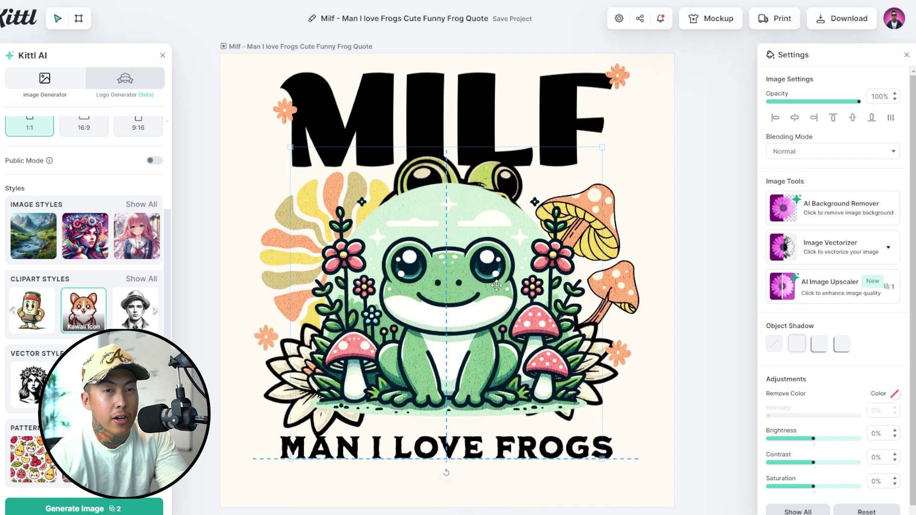
{"action": "left_click", "coordinate": [821, 265]}
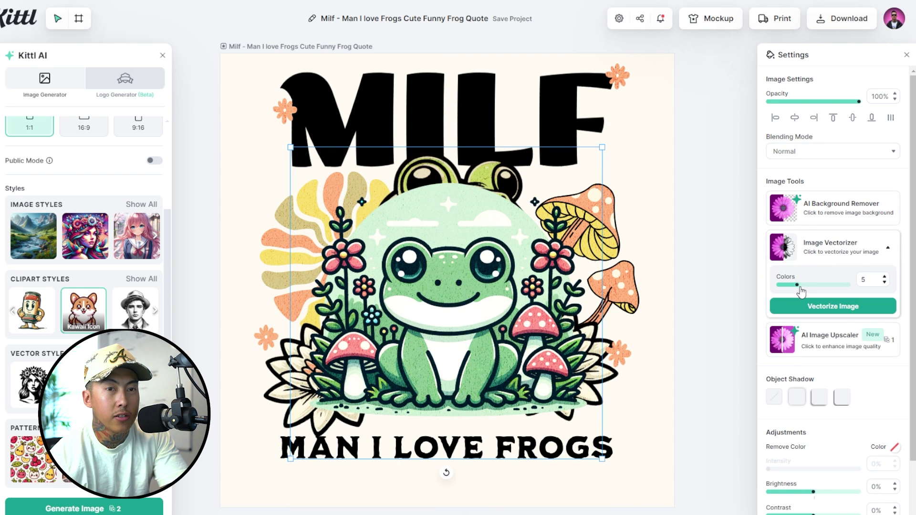
{"action": "left_click_drag", "start_coordinate": [798, 287], "coordinate": [807, 287]}
{"action": "left_click", "coordinate": [833, 306]}
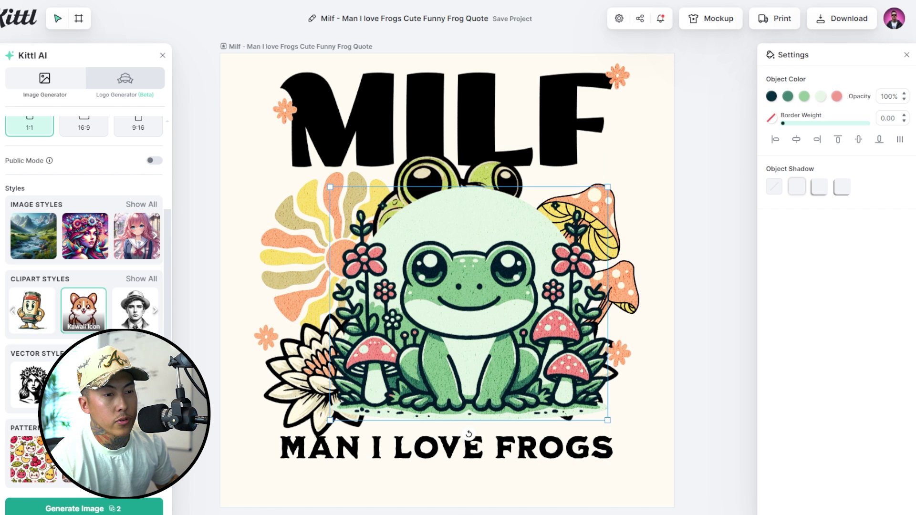
- Duplicate the artboard beside the original, and remove the kawaii frog from the original artboard
{"action": "key", "text": "ctrl+minus"}
{"action": "key", "text": "ctrl+minus"}
{"action": "key", "text": "ctrl+minus"}
{"action": "key", "text": "ctrl+plus"}
{"action": "key", "text": "ctrl+plus"}
{"action": "key", "text": "ctrl+plus"}
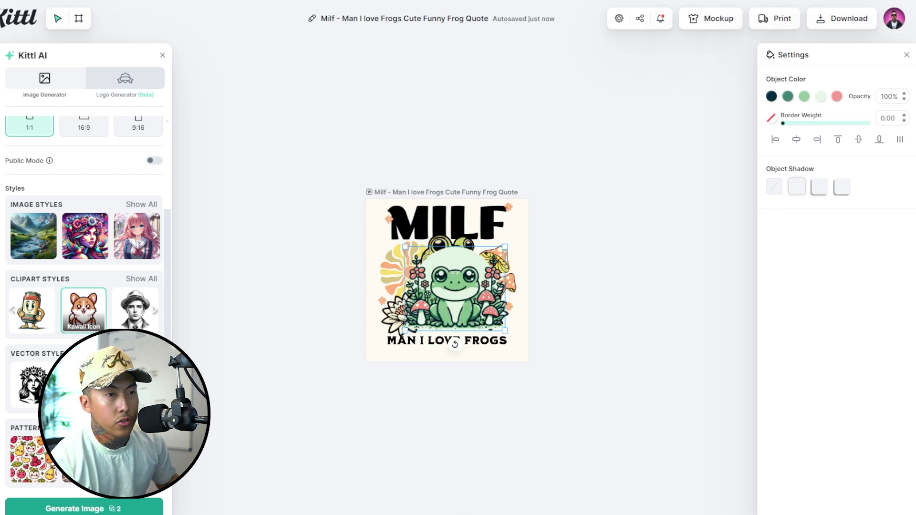
{"action": "left_click_drag", "start_coordinate": [674, 483], "coordinate": [213, 57]}
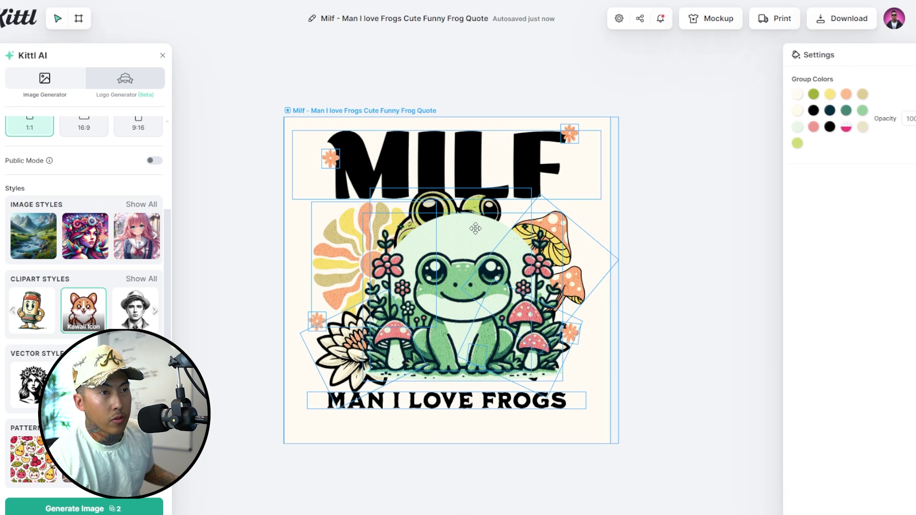
{"action": "key", "text": "ctrl+d"}
{"action": "left_click_drag", "start_coordinate": [700, 124], "coordinate": [649, 121]}
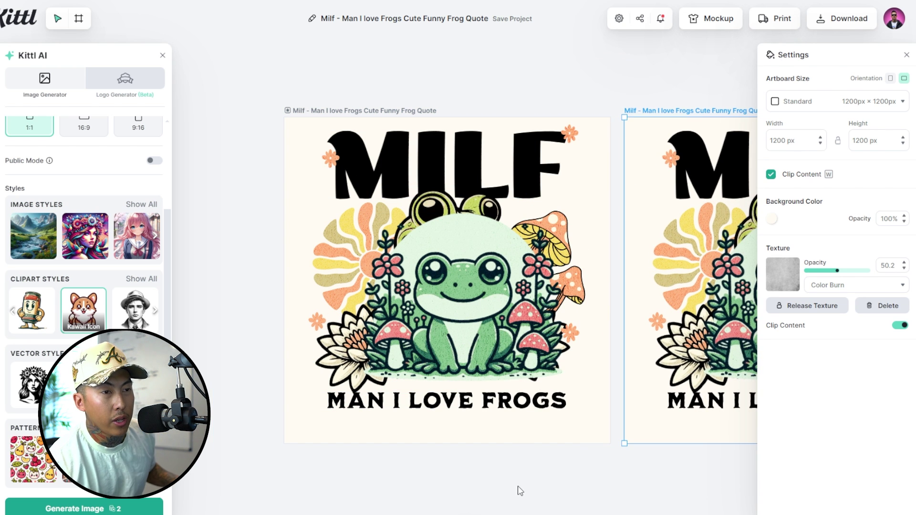
{"action": "scroll", "coordinate": [417, 454], "scroll_direction": "right", "scroll_amount": 5}
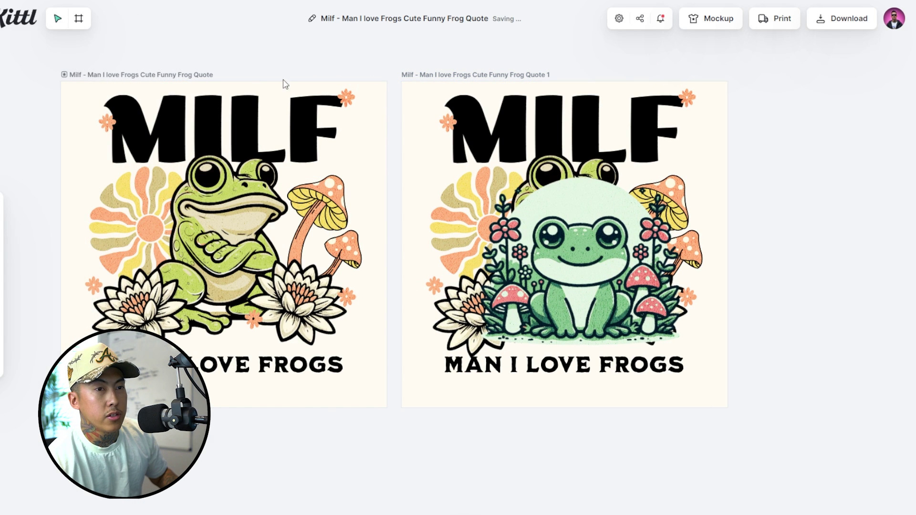
- On the duplicate artboard, move the kawaii frog aside and delete the old frog, sunburst, mushrooms, lotuses and small flowers
{"action": "left_click_drag", "start_coordinate": [585, 217], "coordinate": [732, 271]}
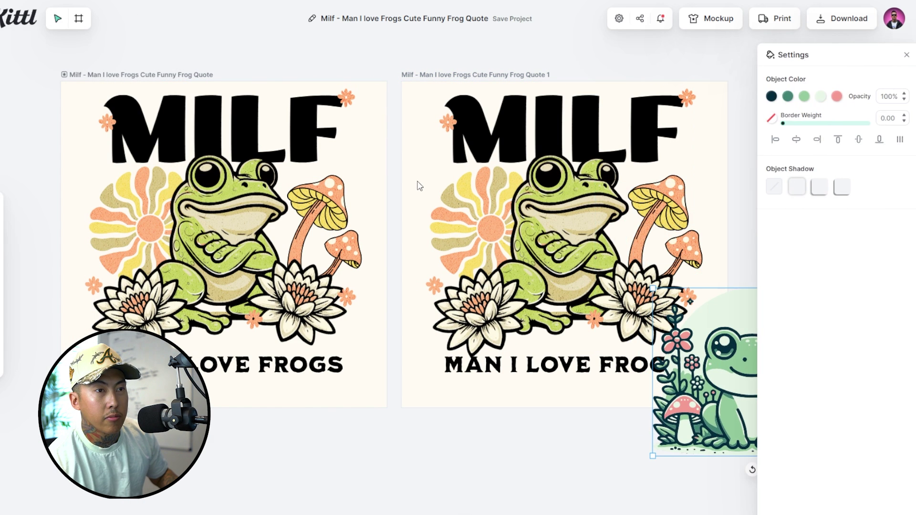
{"action": "left_click_drag", "start_coordinate": [419, 185], "coordinate": [501, 275]}
{"action": "key", "text": "Delete"}
- Place the kawaii frog between MILF and MAN I LOVE FROGS on the duplicate artboard and enlarge it to fill the space
{"action": "left_click_drag", "start_coordinate": [724, 322], "coordinate": [507, 210]}
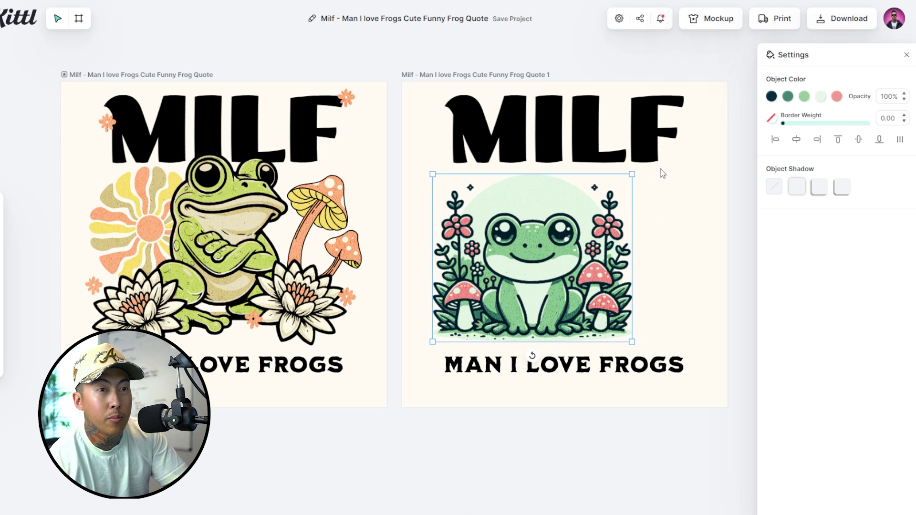
{"action": "left_click_drag", "start_coordinate": [631, 175], "coordinate": [676, 157]}
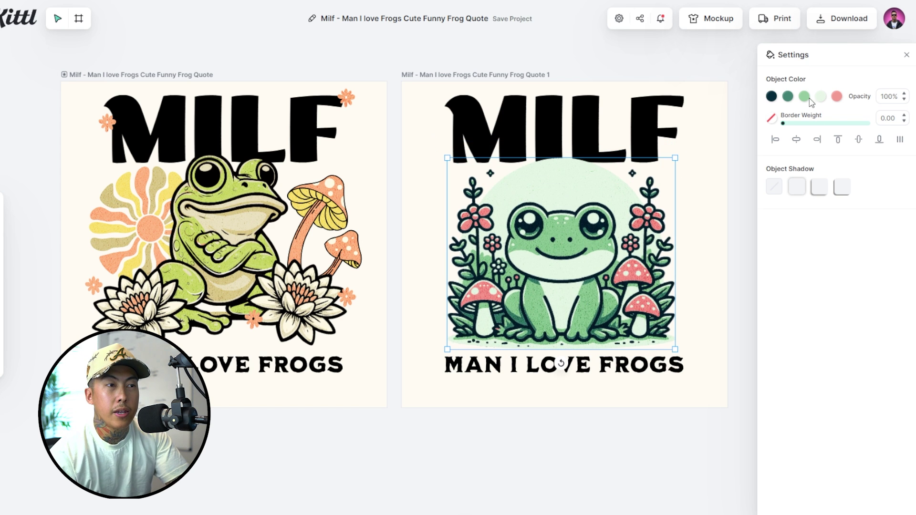
{"action": "left_click", "coordinate": [706, 221]}
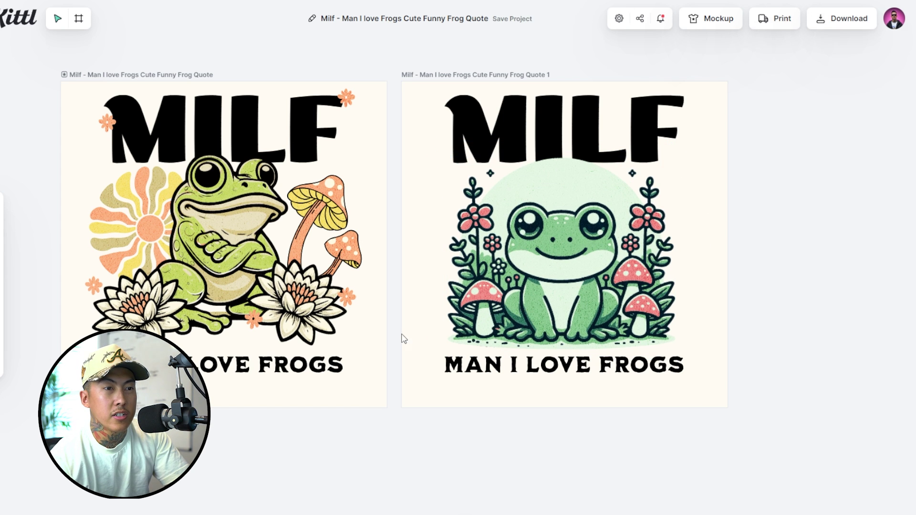
- Recolor the kawaii frog artwork's dark navy outlines to black (000000) and its dark green to the light green 94ca9d
{"action": "left_click", "coordinate": [582, 246]}
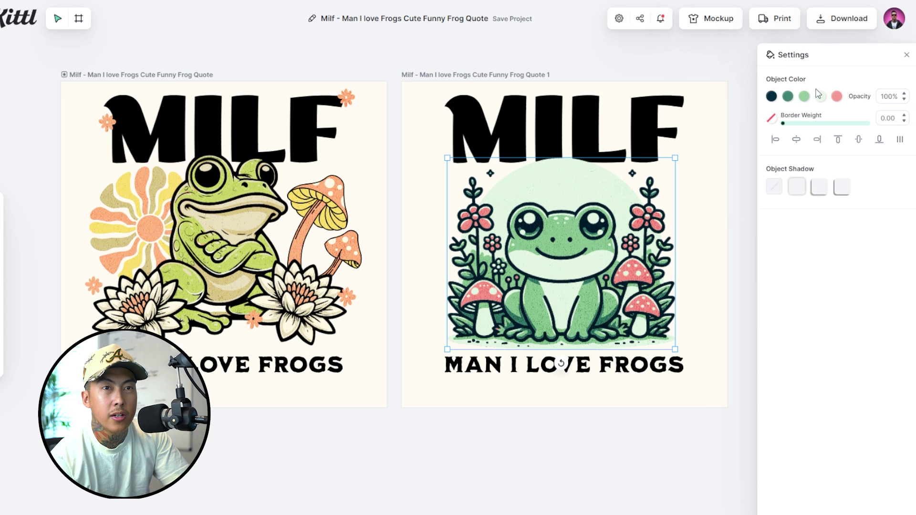
{"action": "left_click", "coordinate": [772, 97]}
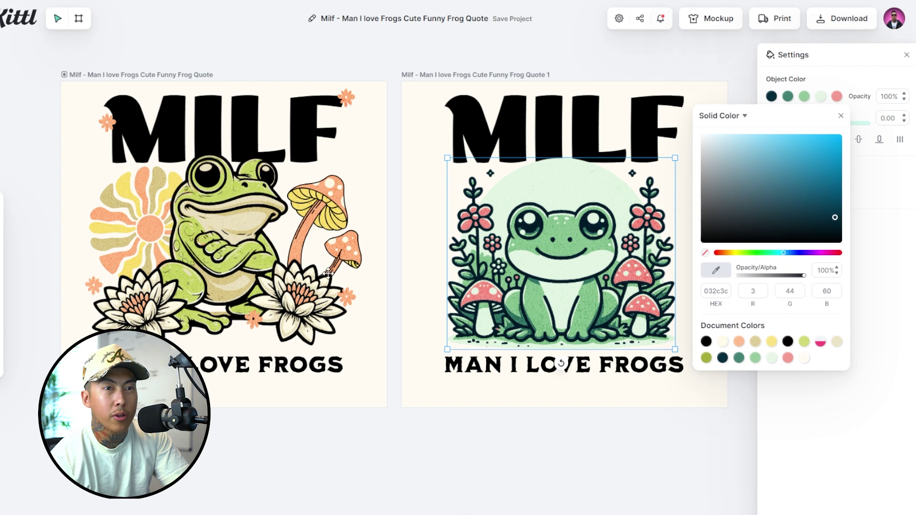
{"action": "left_click", "coordinate": [740, 344]}
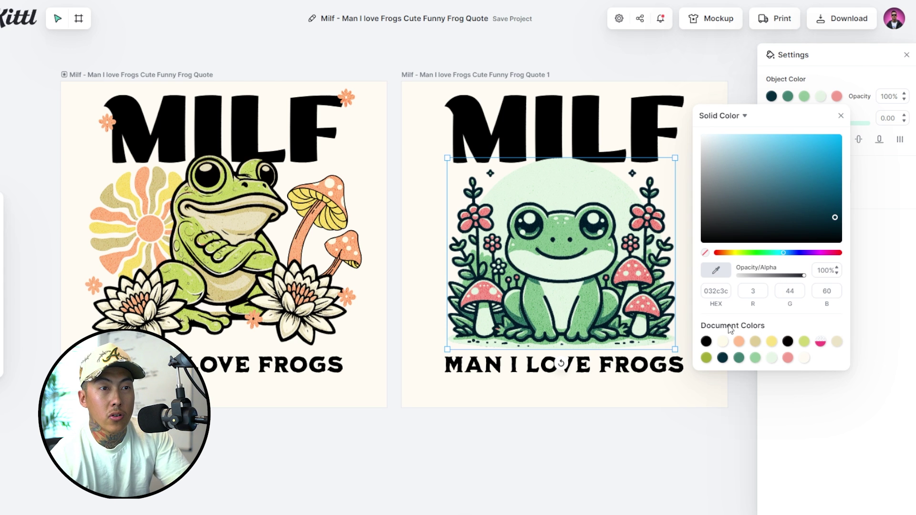
{"action": "left_click", "coordinate": [707, 342]}
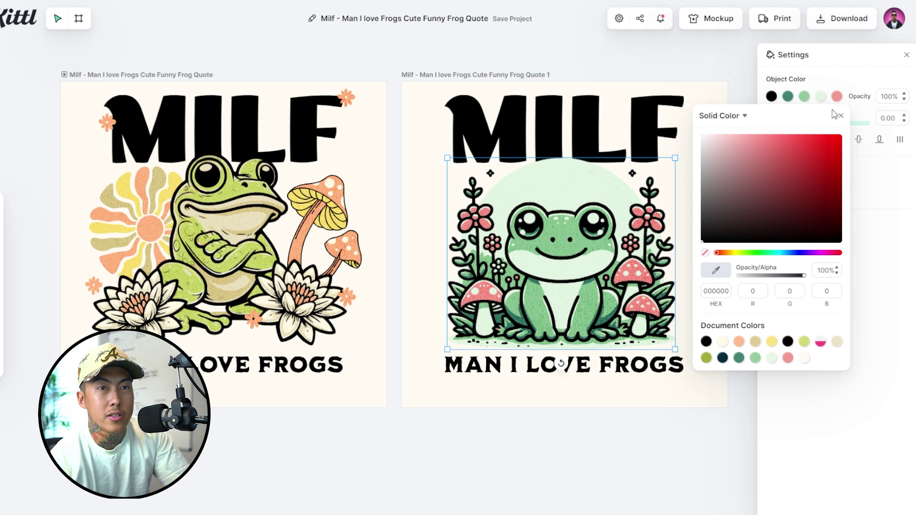
{"action": "left_click", "coordinate": [788, 97]}
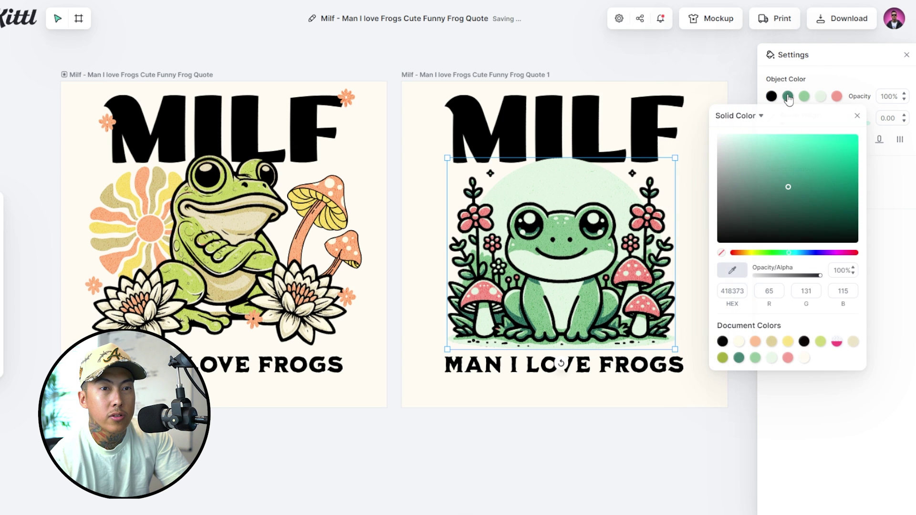
{"action": "left_click", "coordinate": [755, 358]}
{"action": "left_click", "coordinate": [847, 57]}
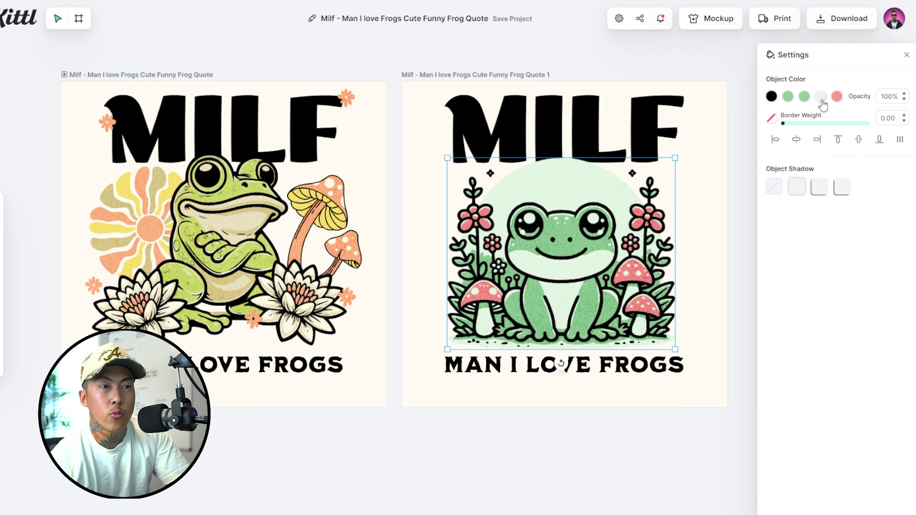
- Recolor the kawaii frog artwork's pink to the document's peach ffbd8f and its light green to the document's yellow-green
{"action": "left_click", "coordinate": [821, 97]}
{"action": "left_click_drag", "start_coordinate": [846, 277], "coordinate": [738, 287]}
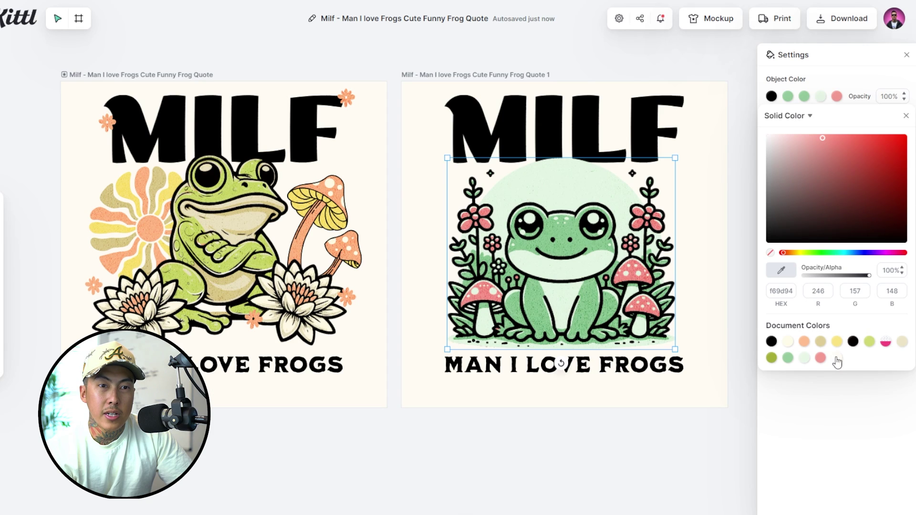
{"action": "left_click", "coordinate": [803, 344]}
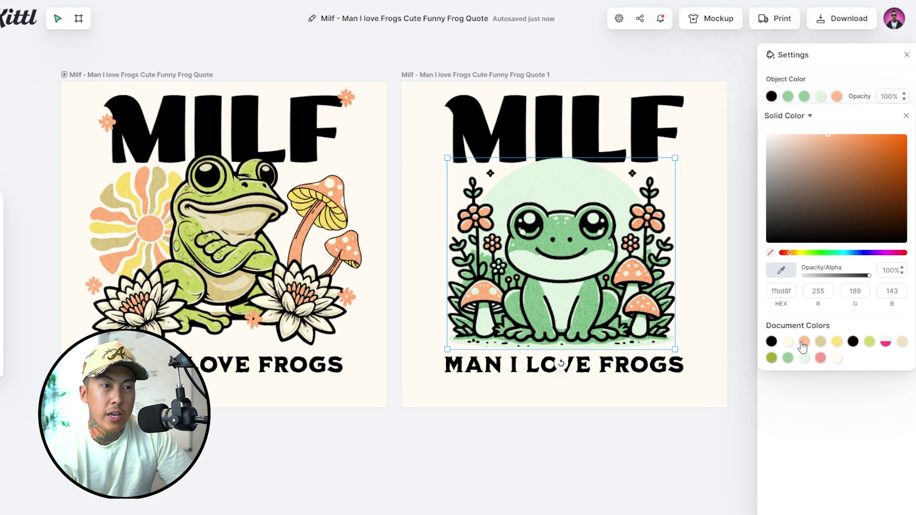
{"action": "left_click", "coordinate": [826, 420]}
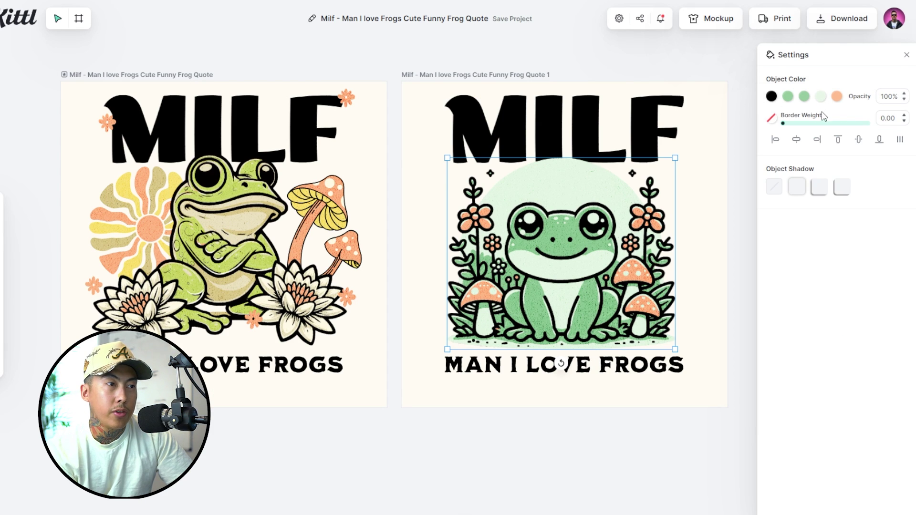
{"action": "left_click", "coordinate": [804, 96]}
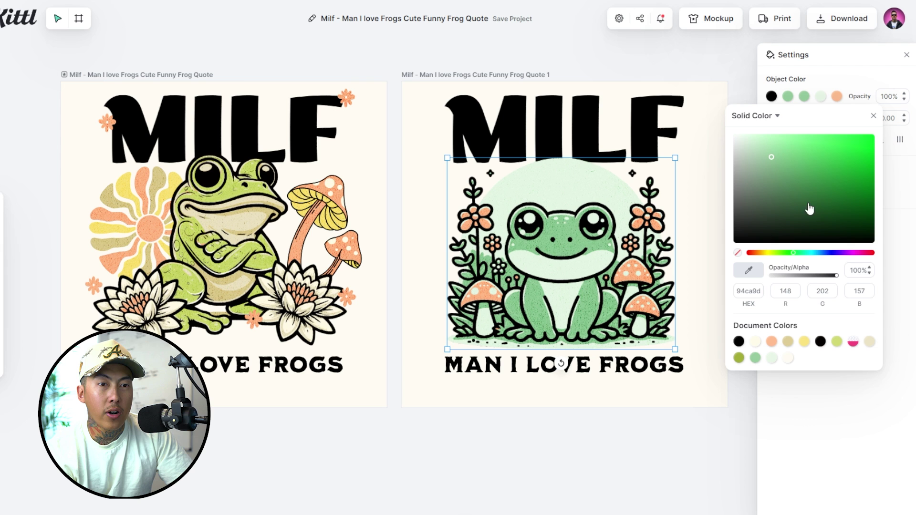
{"action": "left_click", "coordinate": [838, 342]}
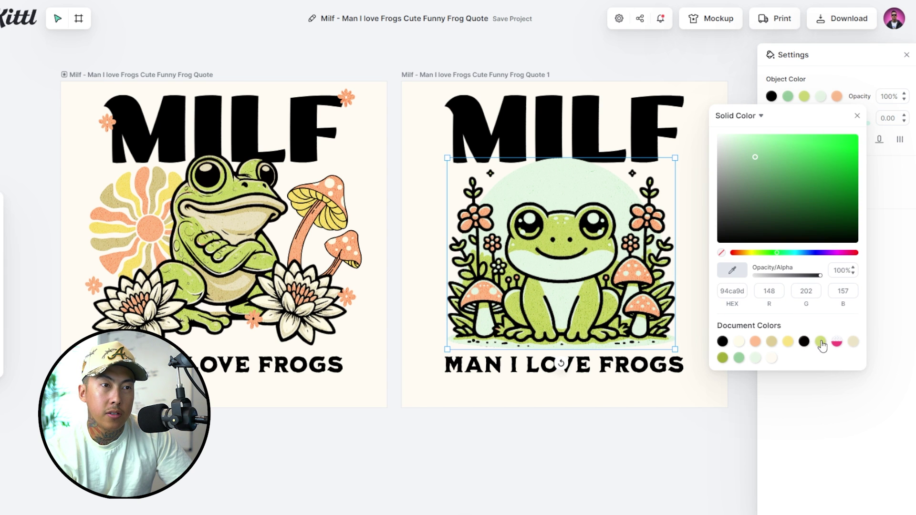
{"action": "left_click", "coordinate": [721, 139]}
- Look at the typefaces available for the MILF heading on the duplicate artboard
{"action": "left_click", "coordinate": [663, 129]}
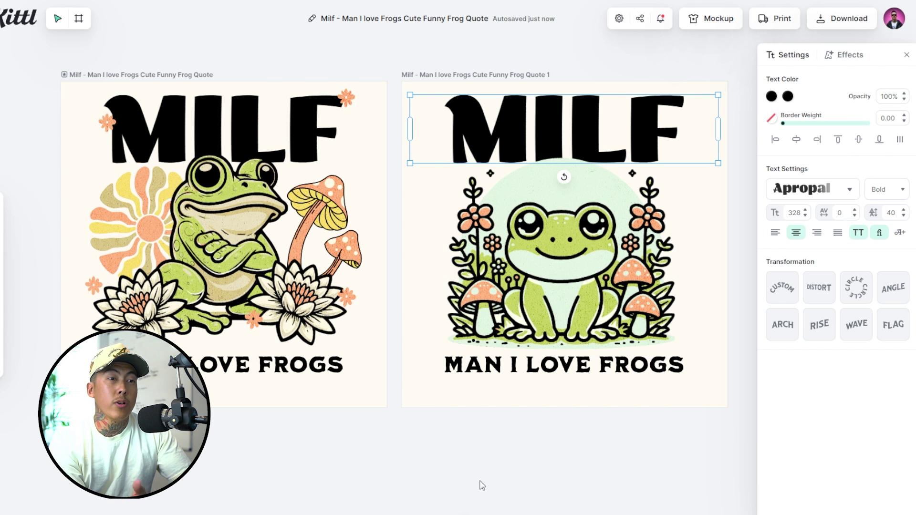
{"action": "left_click", "coordinate": [791, 190]}
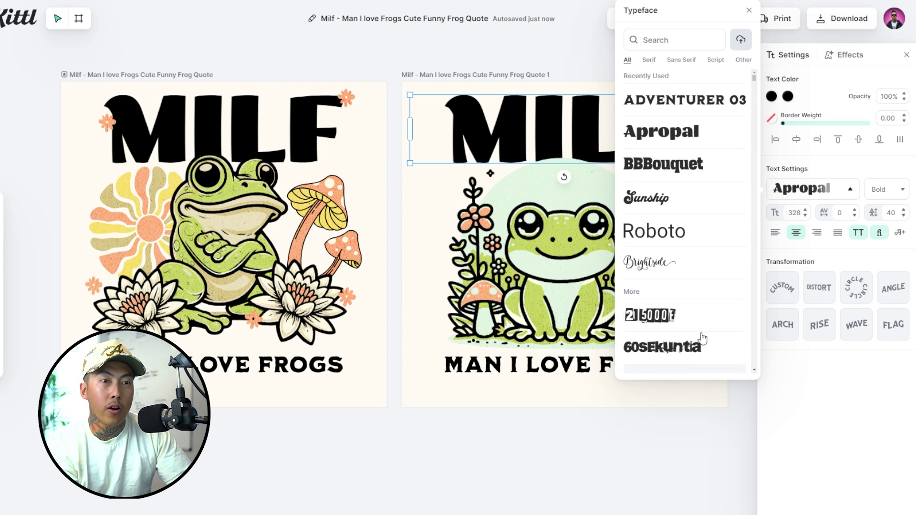
{"action": "left_click", "coordinate": [496, 436]}
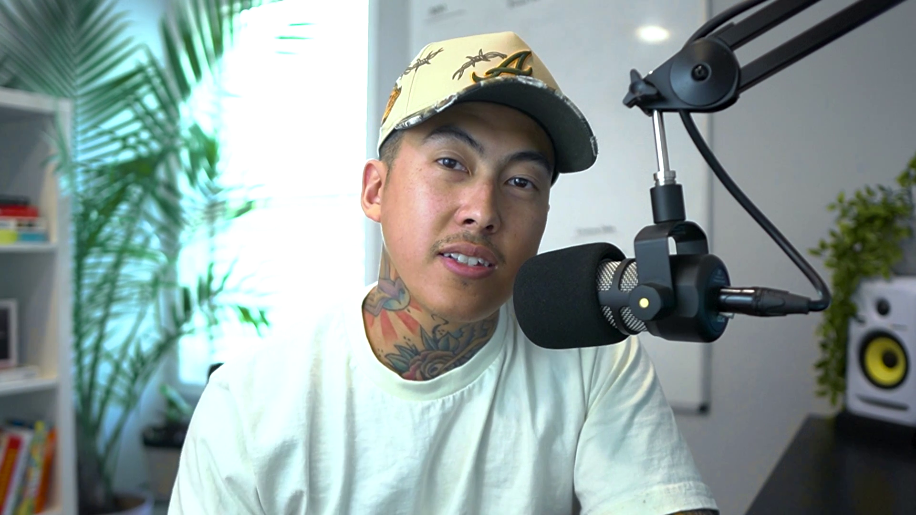